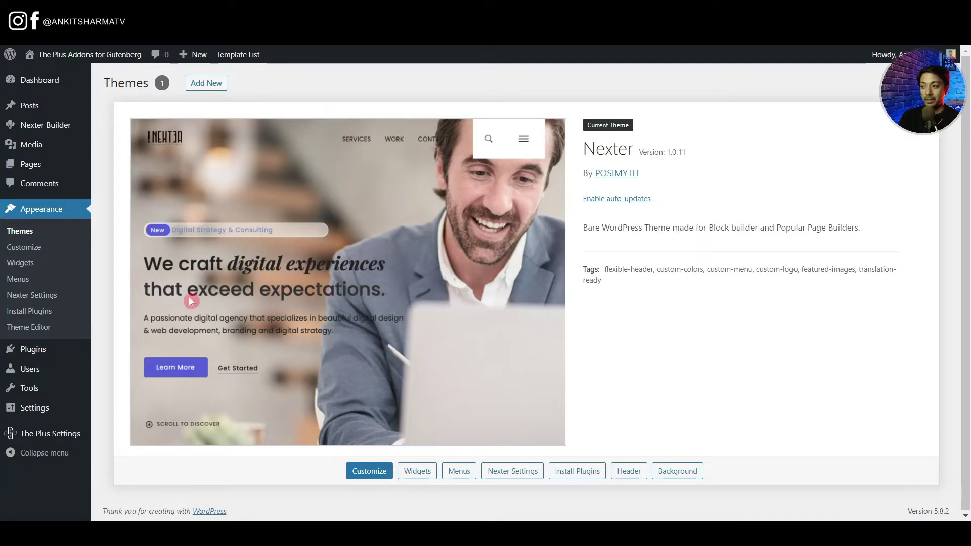
# Open the list of installed plugins to review the Nexter and The Plus Addons plugins
pyautogui.click(18, 354)
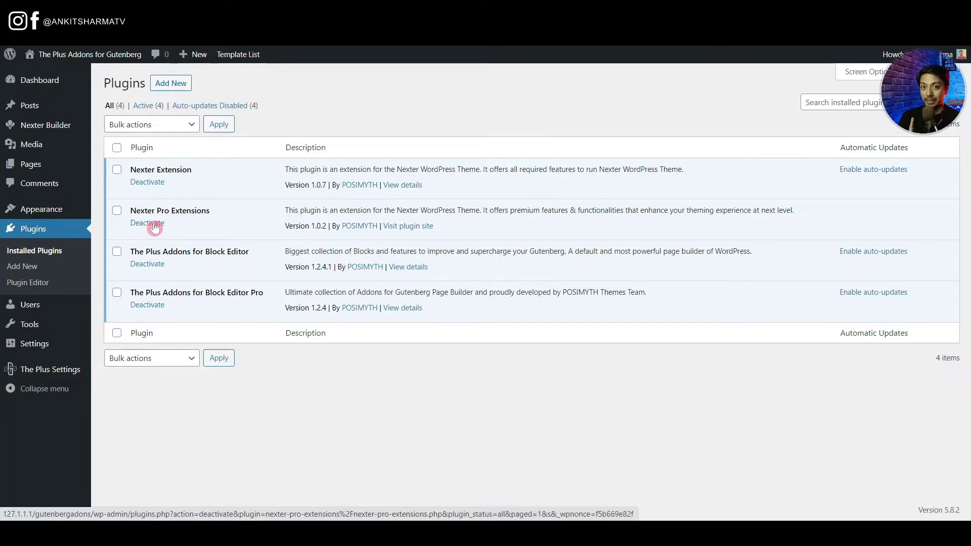
pyautogui.moveTo(20, 134)
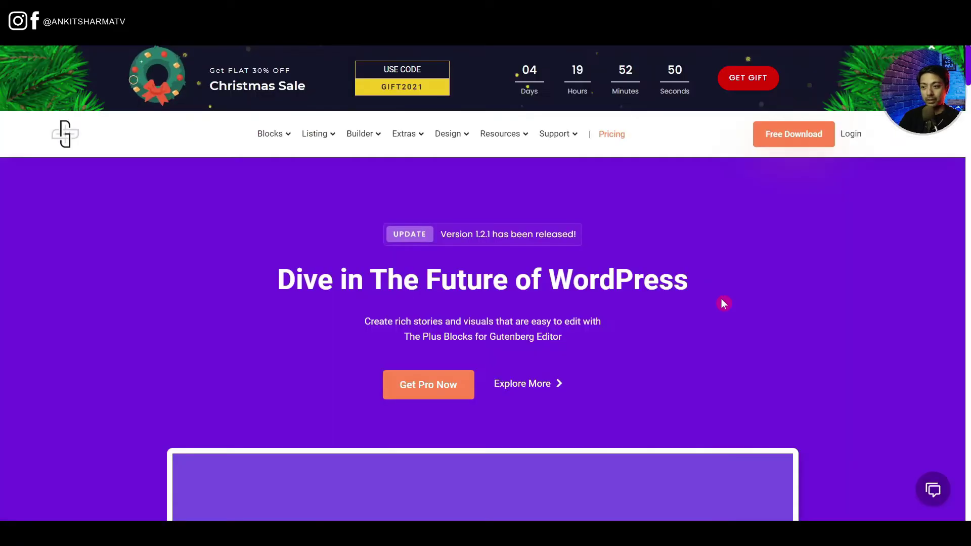
# On The Plus Addons website, open the pricing page and examine the plans and what the Agency bundle includes
pyautogui.click(613, 135)
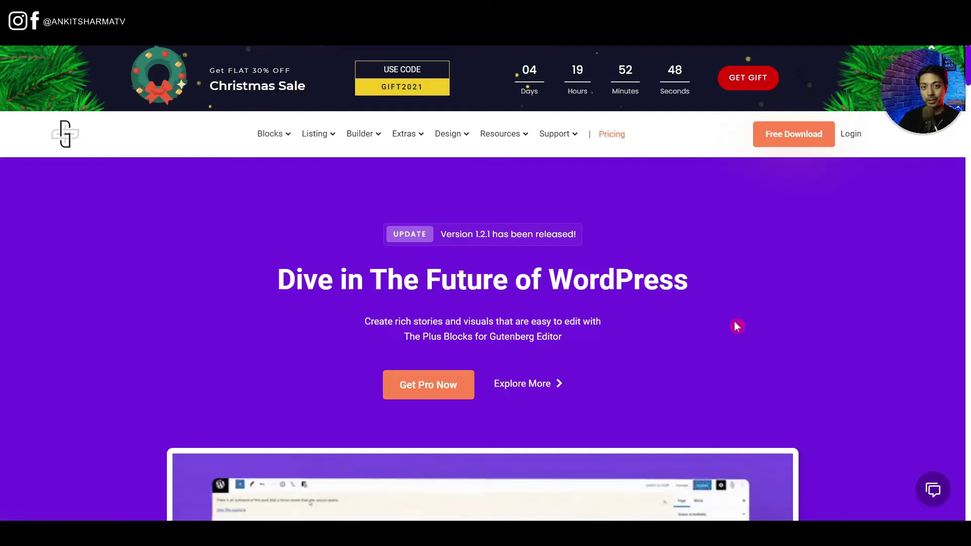
pyautogui.scroll(-4, 737, 328)
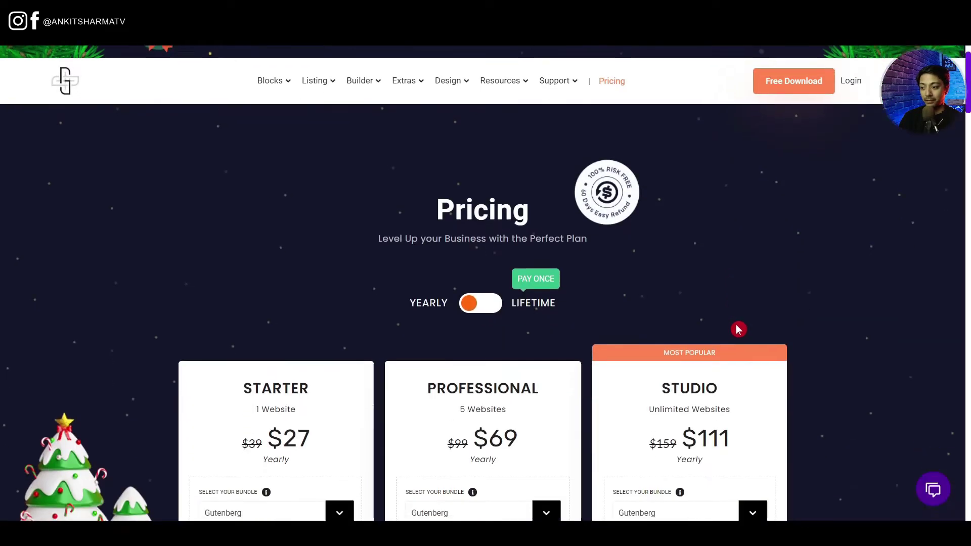
pyautogui.scroll(4, 737, 332)
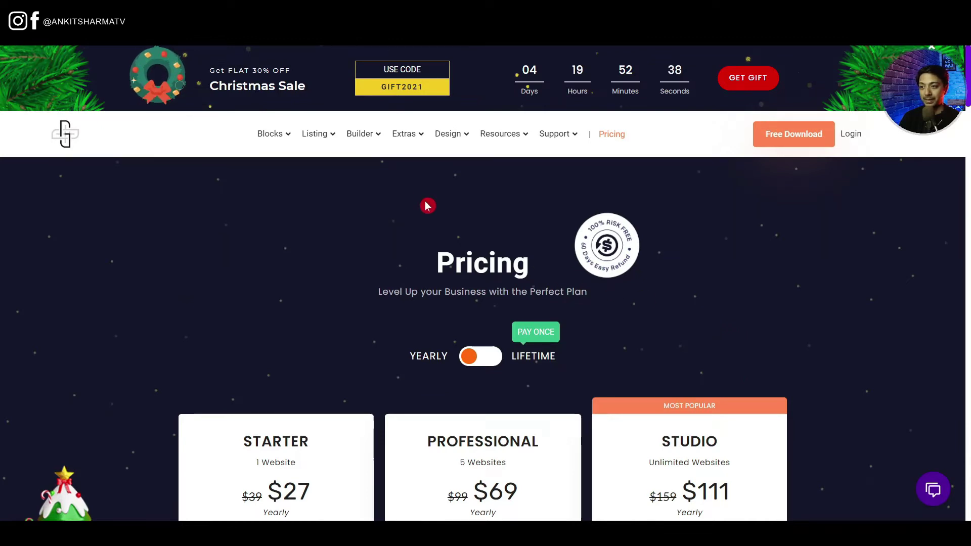
pyautogui.scroll(-5, 776, 317)
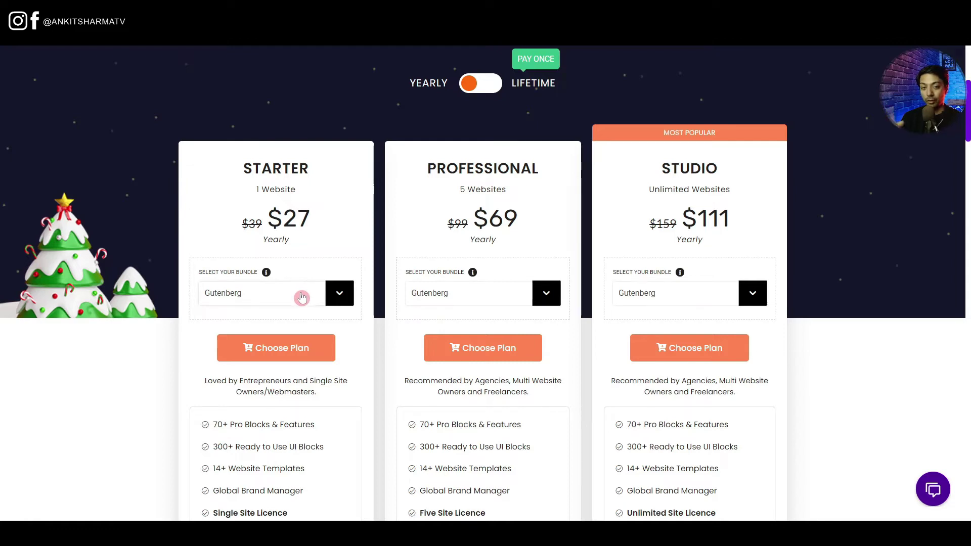
pyautogui.click(345, 297)
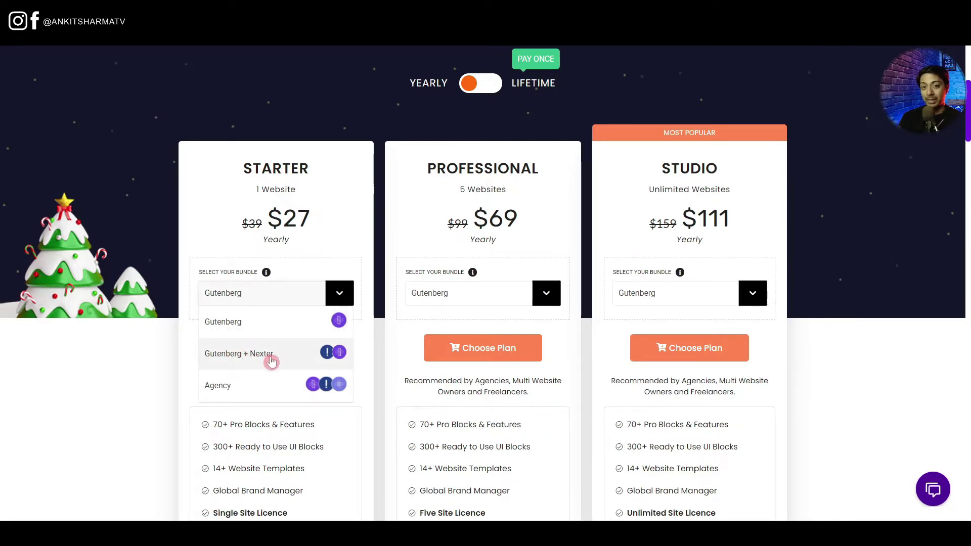
pyautogui.click(217, 387)
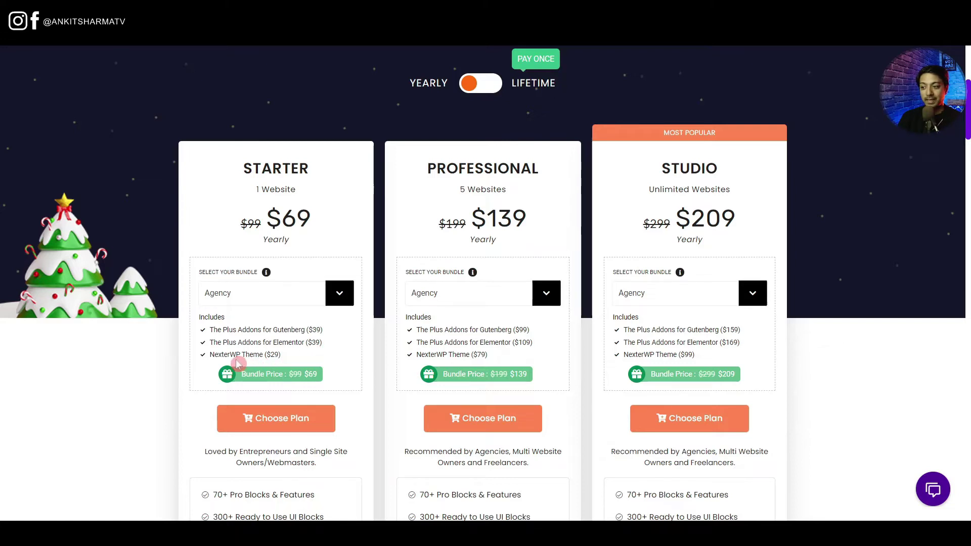
pyautogui.click(339, 299)
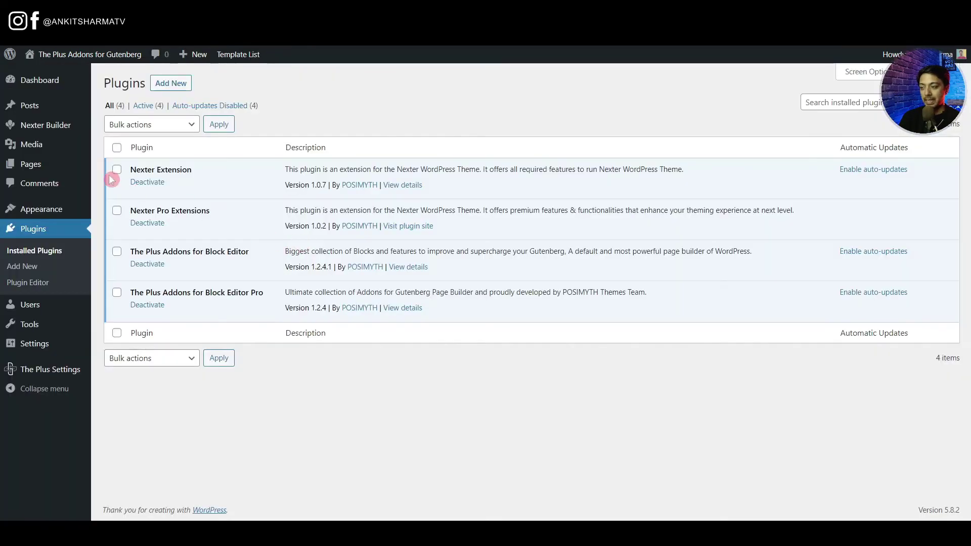
# In the WordPress admin, add a new Nexter Builder template titled "Nexter header"
pyautogui.moveTo(40, 130)
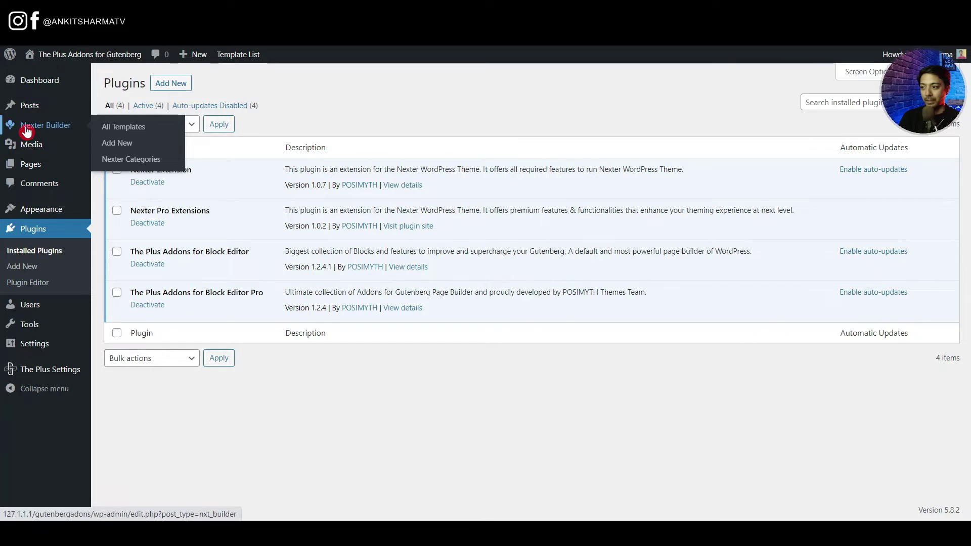
pyautogui.click(28, 131)
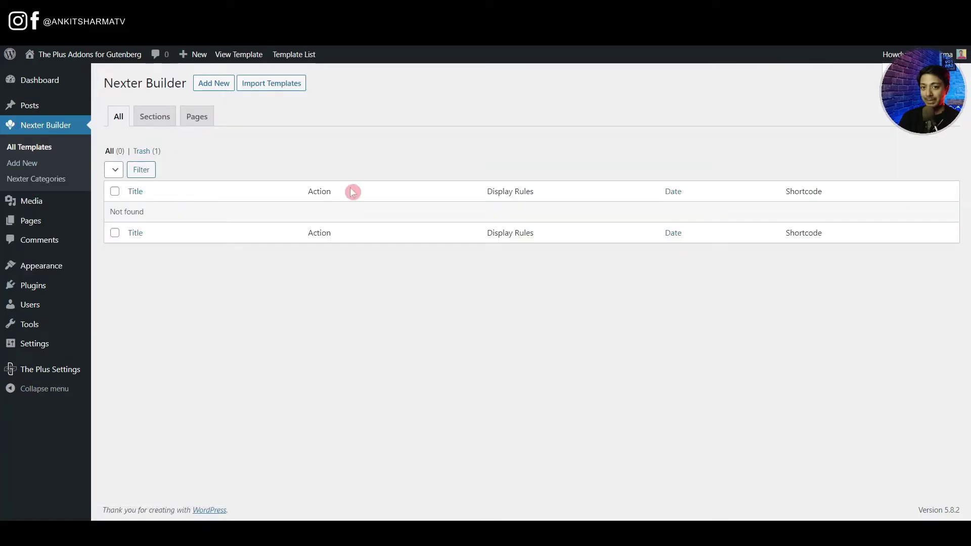
pyautogui.click(154, 119)
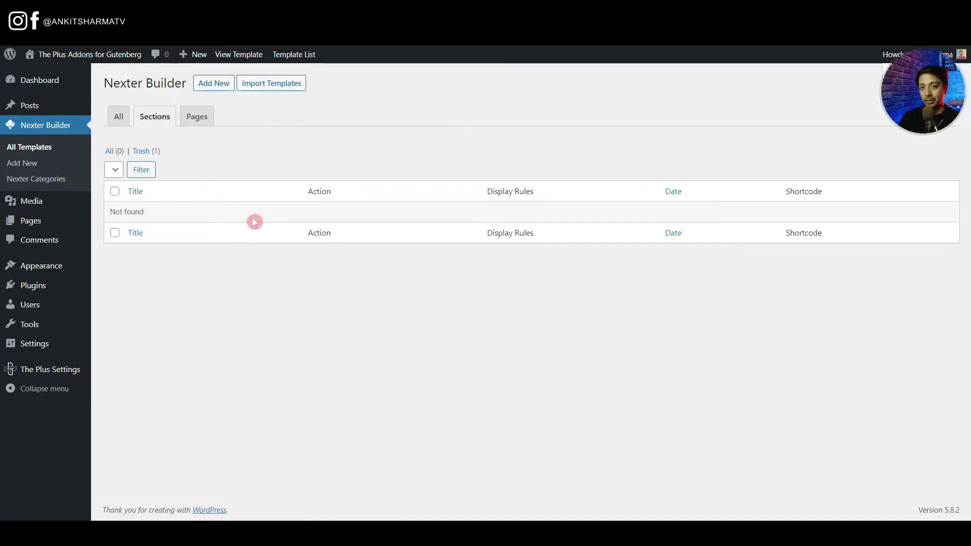
pyautogui.click(208, 92)
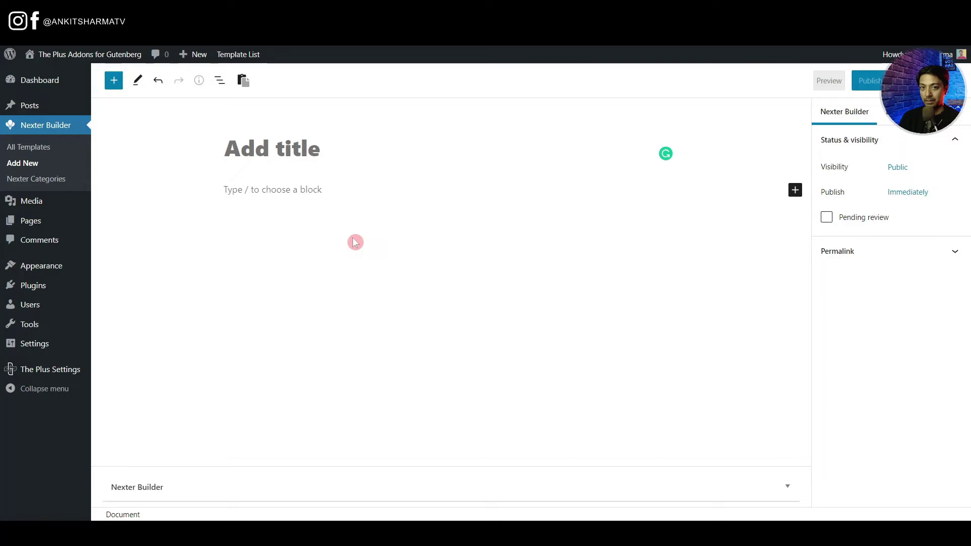
pyautogui.write('Nexter header')
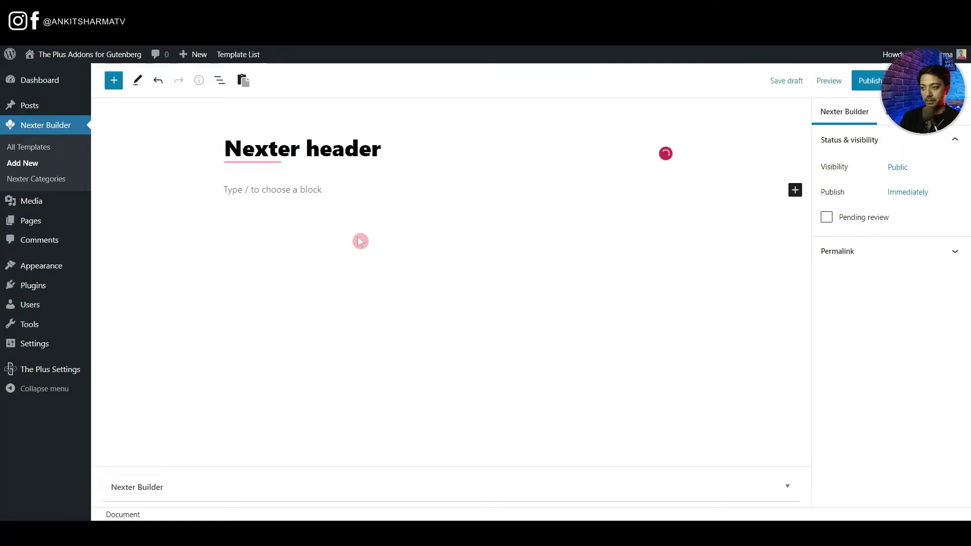
pyautogui.click(321, 195)
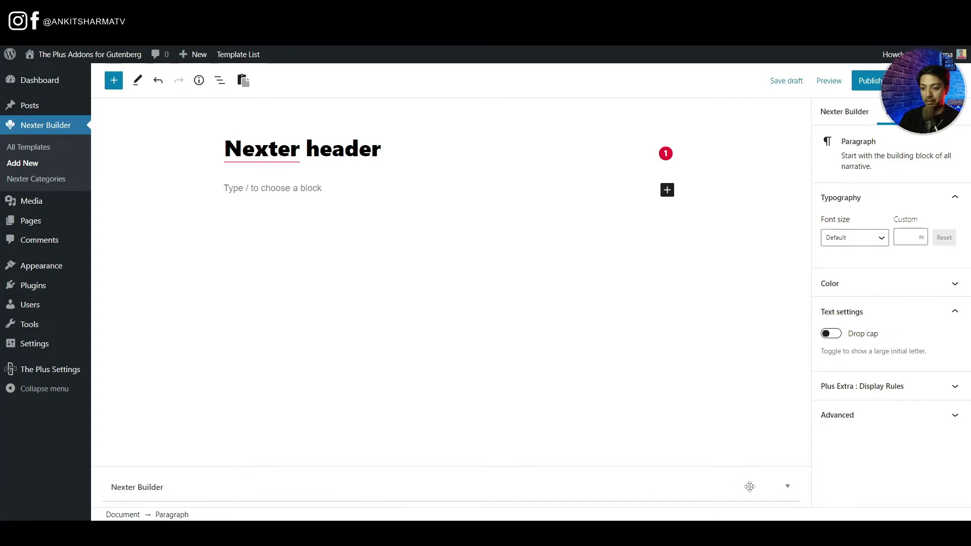
# Expand the template's Nexter Builder settings and set the layout to Sections with Header as the section type
pyautogui.click(791, 487)
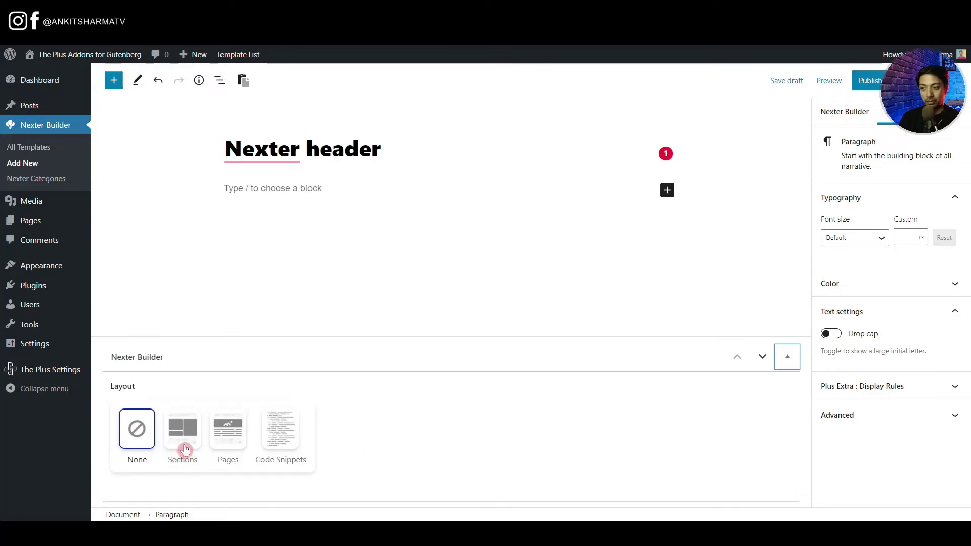
pyautogui.click(181, 426)
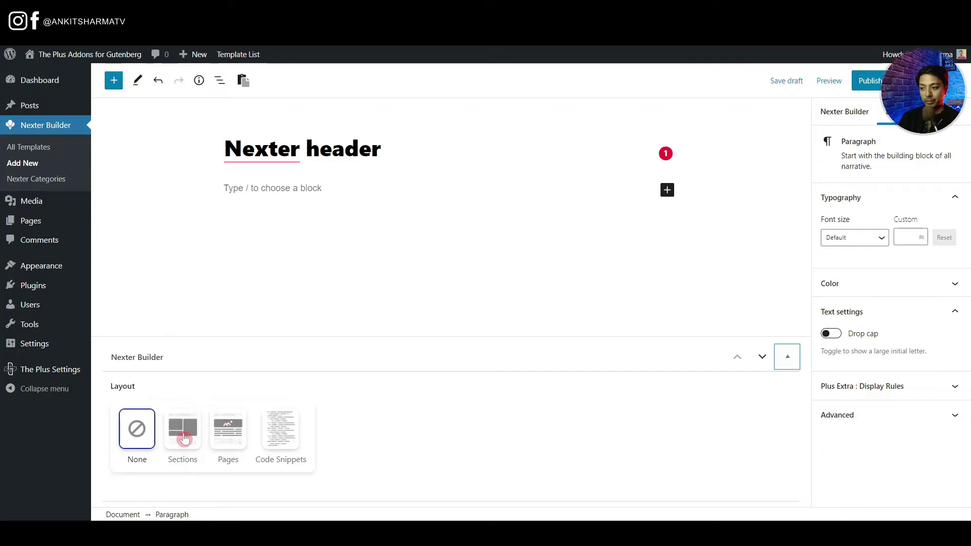
pyautogui.click(185, 439)
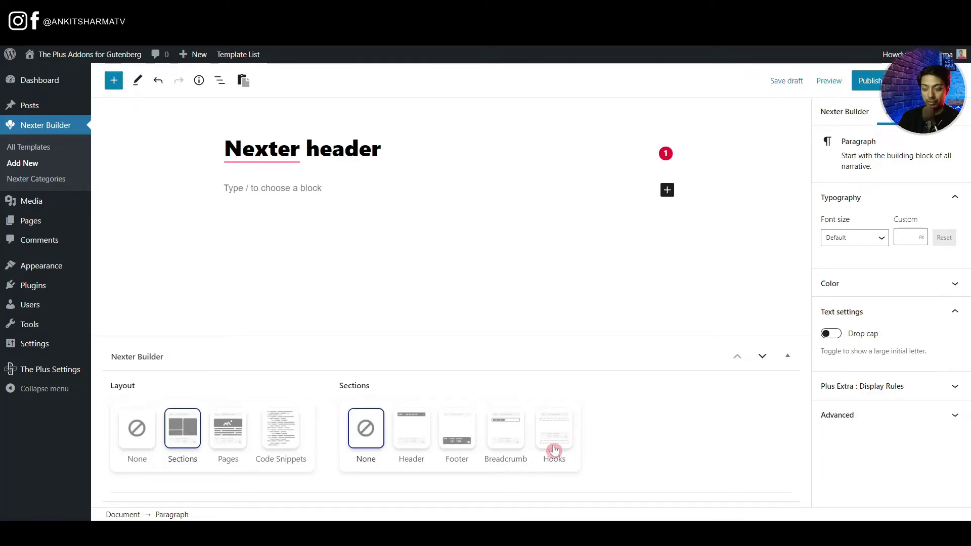
pyautogui.click(412, 436)
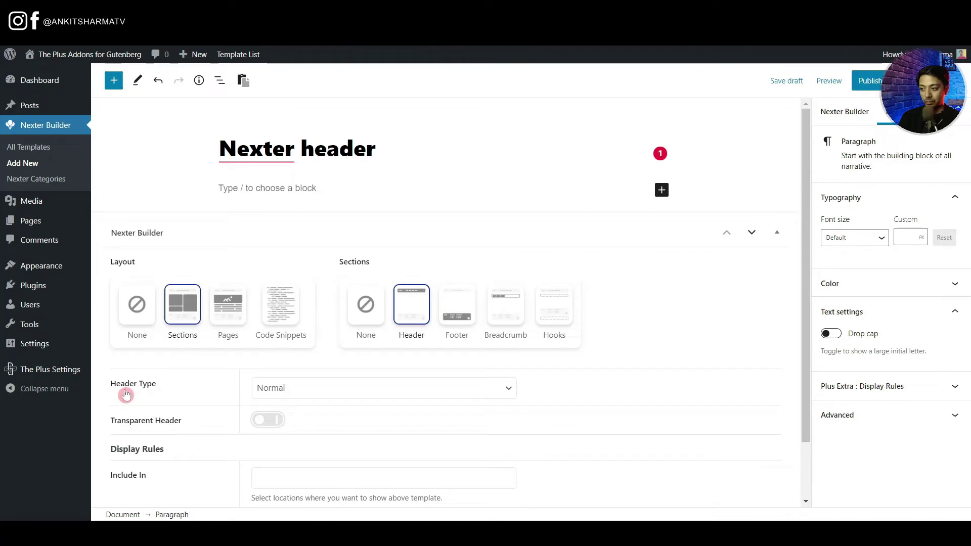
# Set the header type to Normal + Sticky, and try the Transparent Header option before switching it back off
pyautogui.click(328, 393)
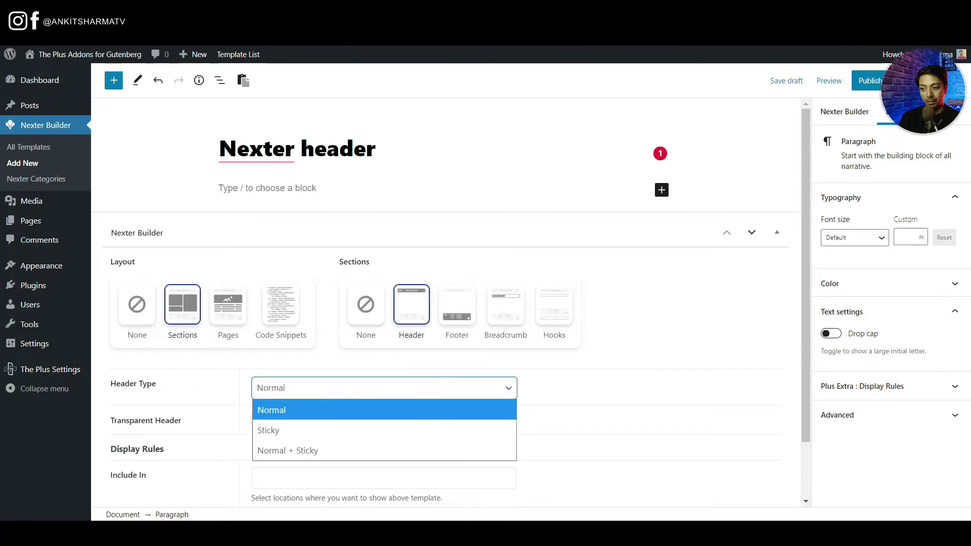
pyautogui.press('Down')
pyautogui.press('Down')
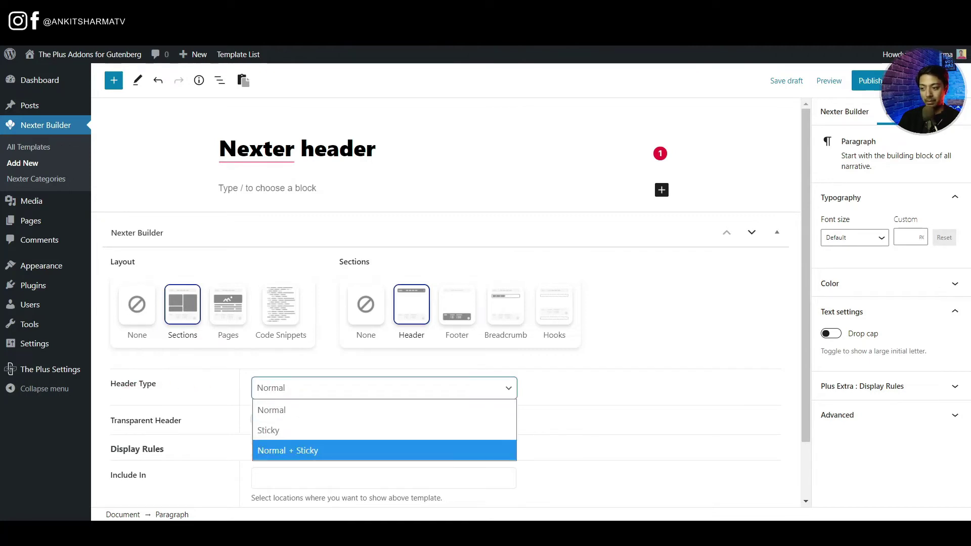
pyautogui.click(266, 458)
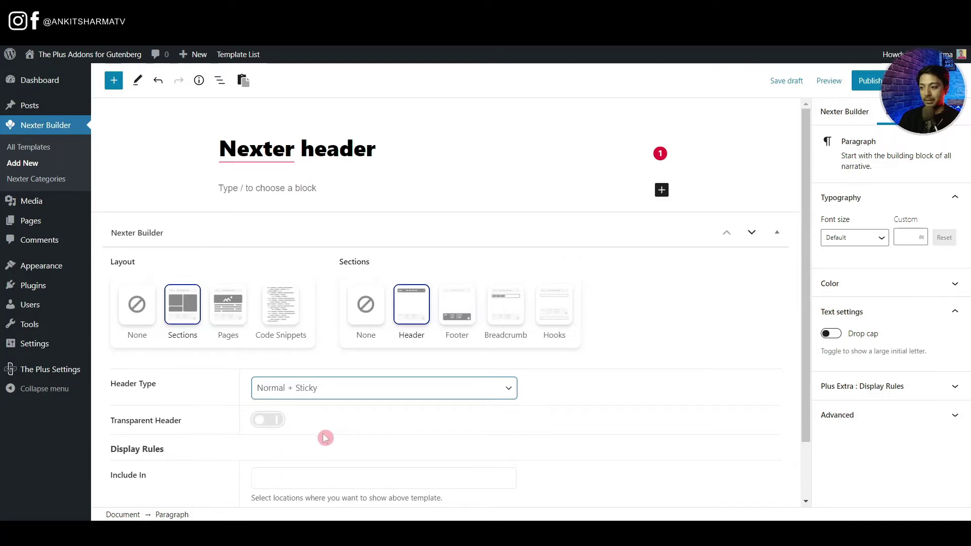
pyautogui.click(273, 429)
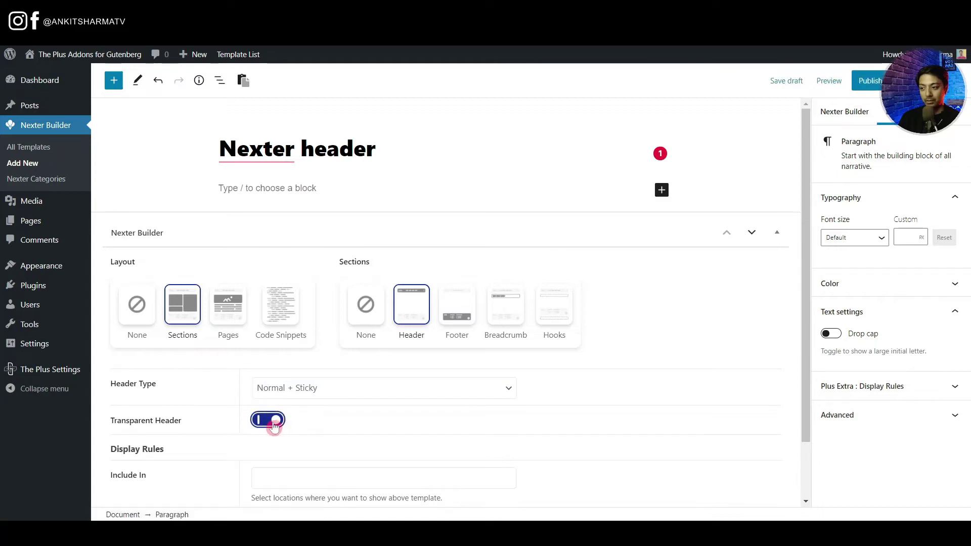
pyautogui.click(274, 428)
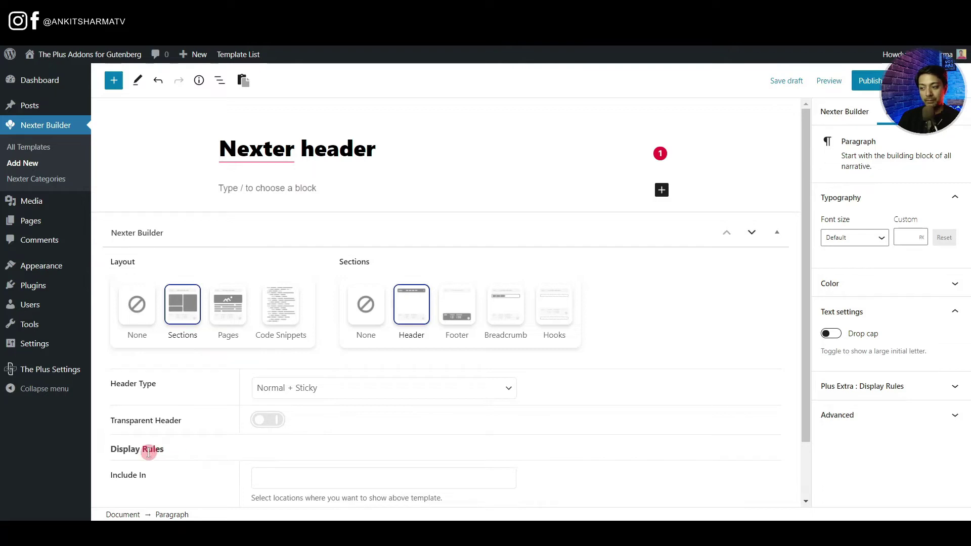
# Set the header's display rules to include the Entire Website, with no further locations
pyautogui.click(296, 478)
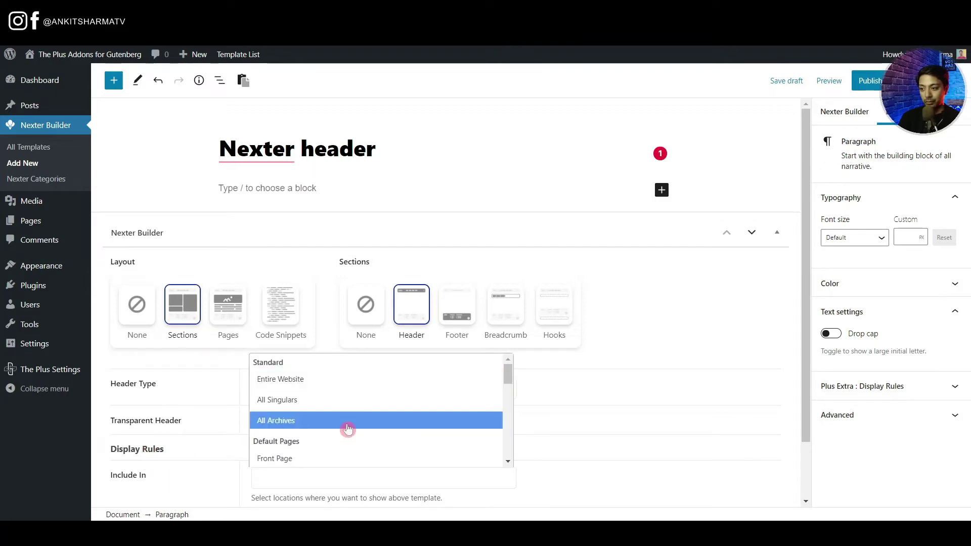
pyautogui.click(331, 387)
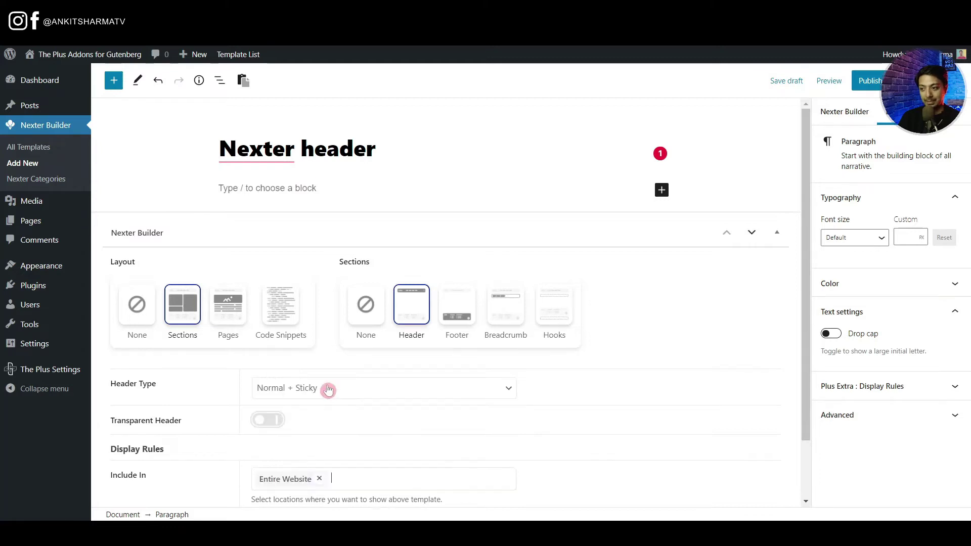
pyautogui.scroll(-3, 440, 429)
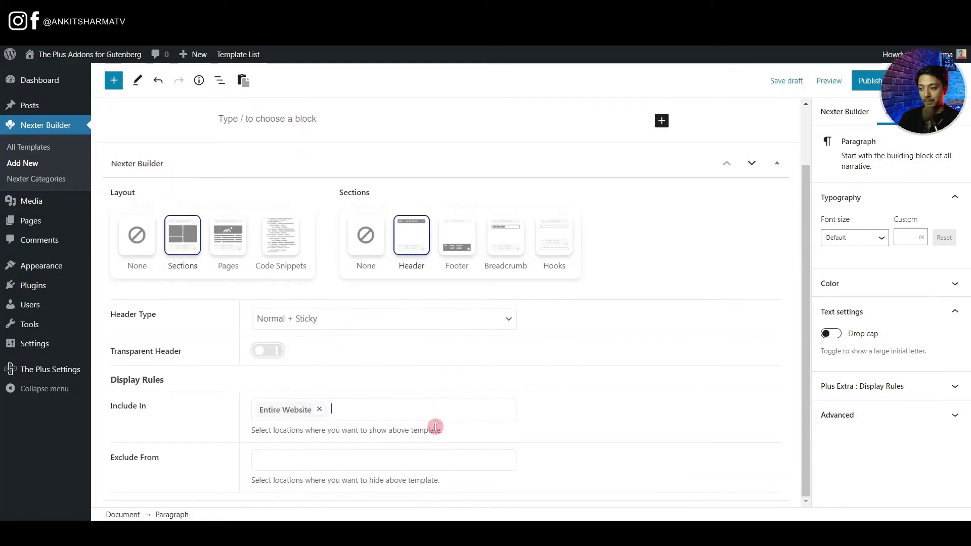
pyautogui.click(384, 412)
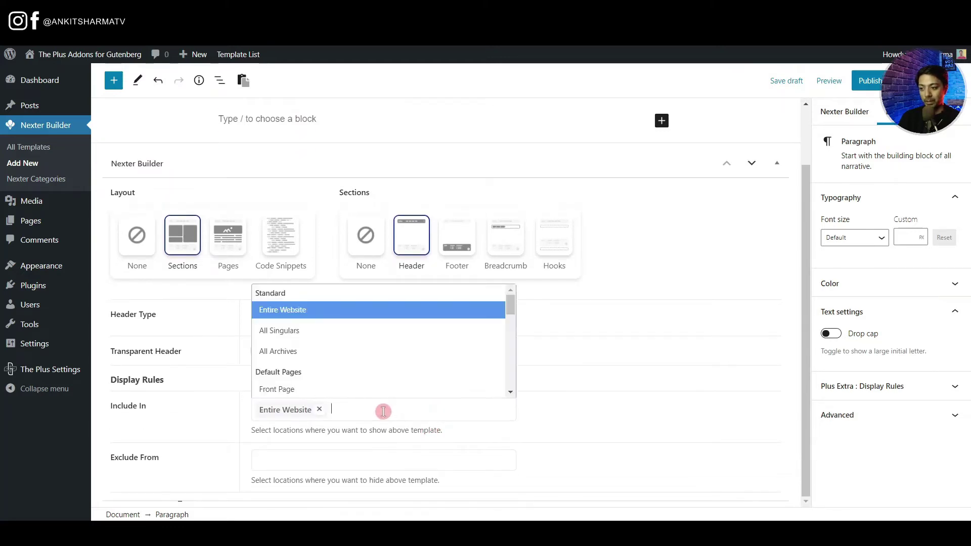
pyautogui.click(222, 450)
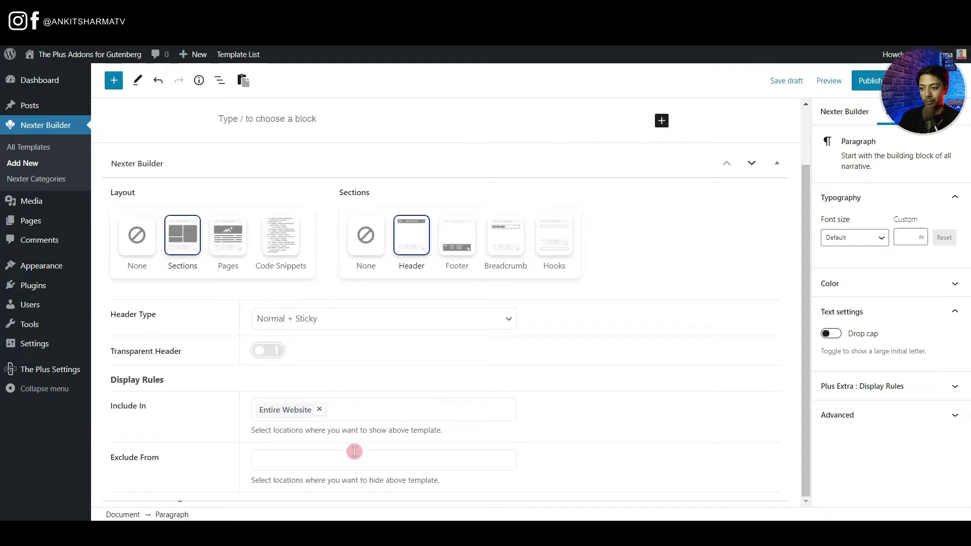
# Collapse the Nexter Builder settings and save the header template as a draft
pyautogui.scroll(2, 611, 427)
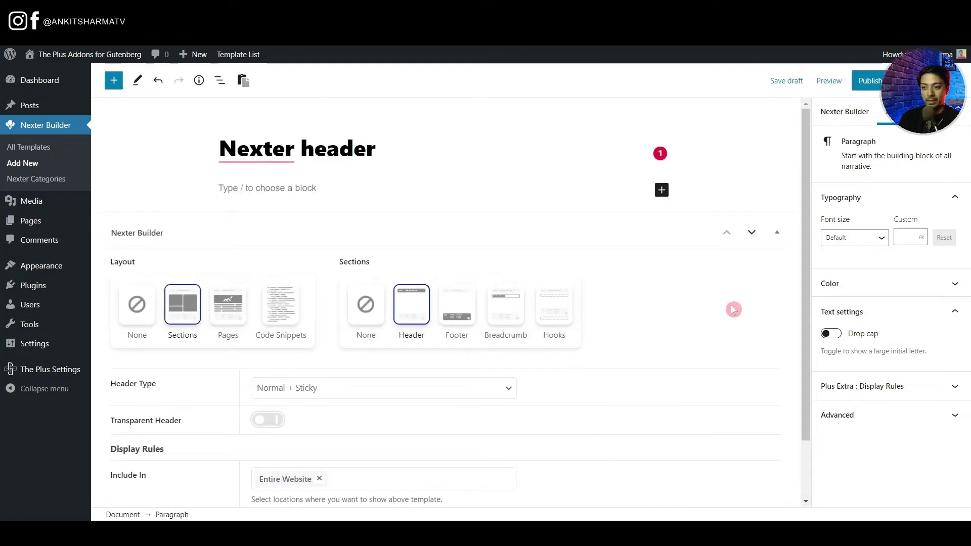
pyautogui.click(778, 233)
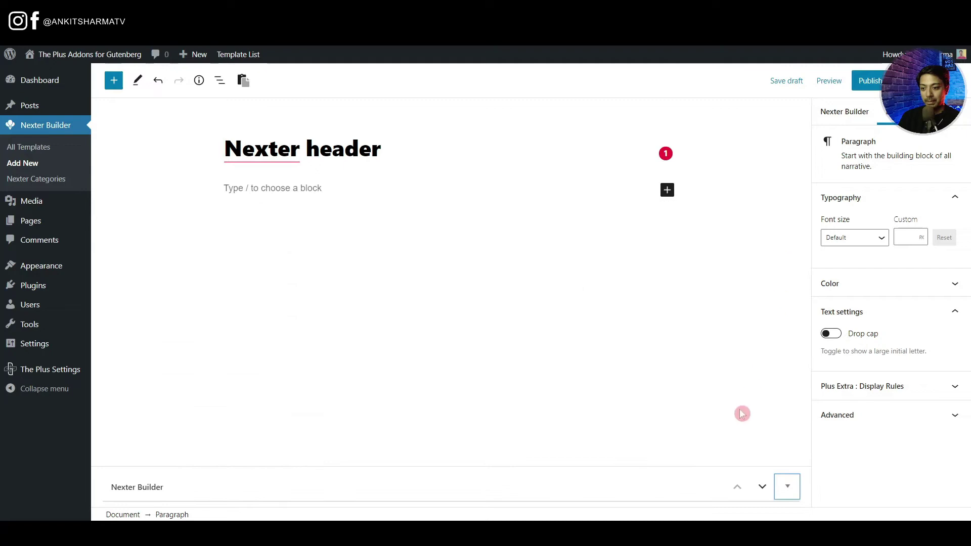
pyautogui.click(306, 192)
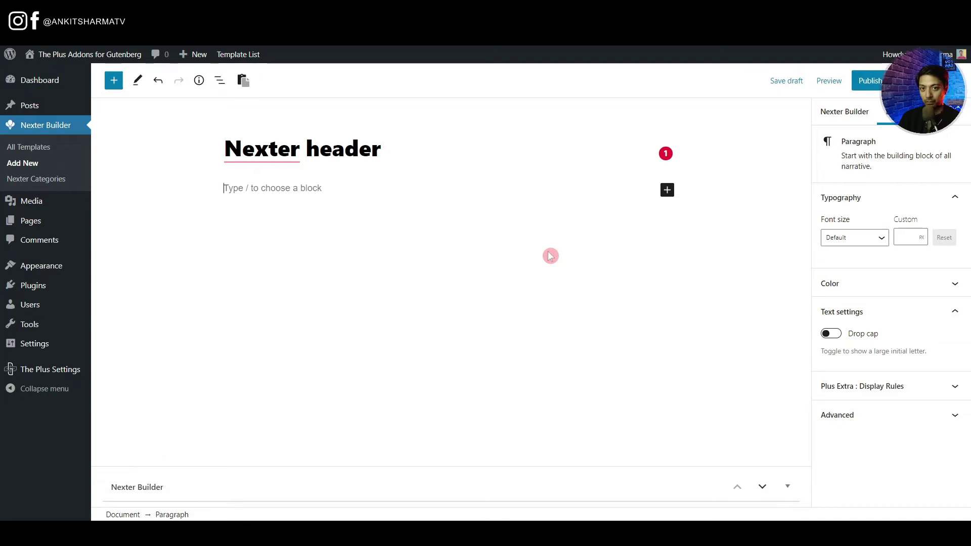
pyautogui.click(781, 87)
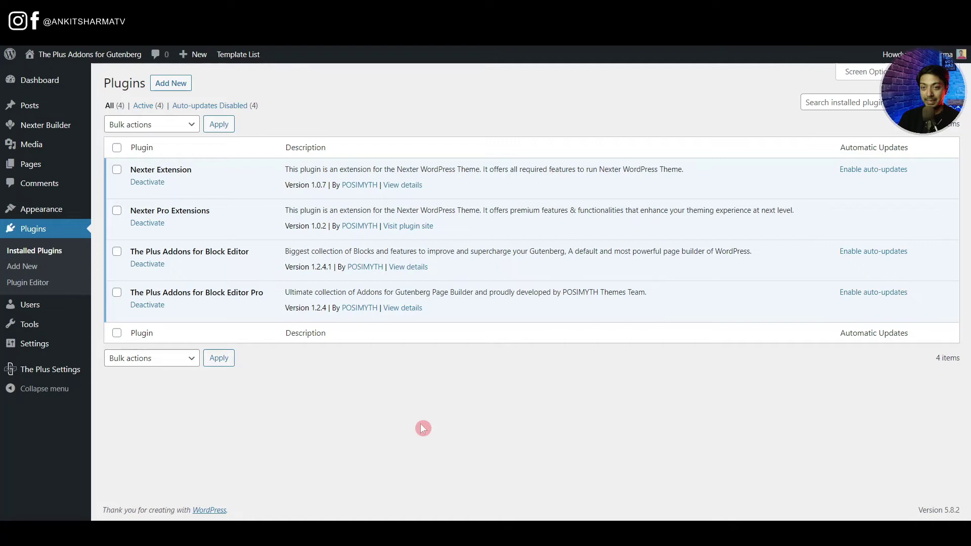
# Open the welcome page of The Plus Settings
pyautogui.moveTo(30, 375)
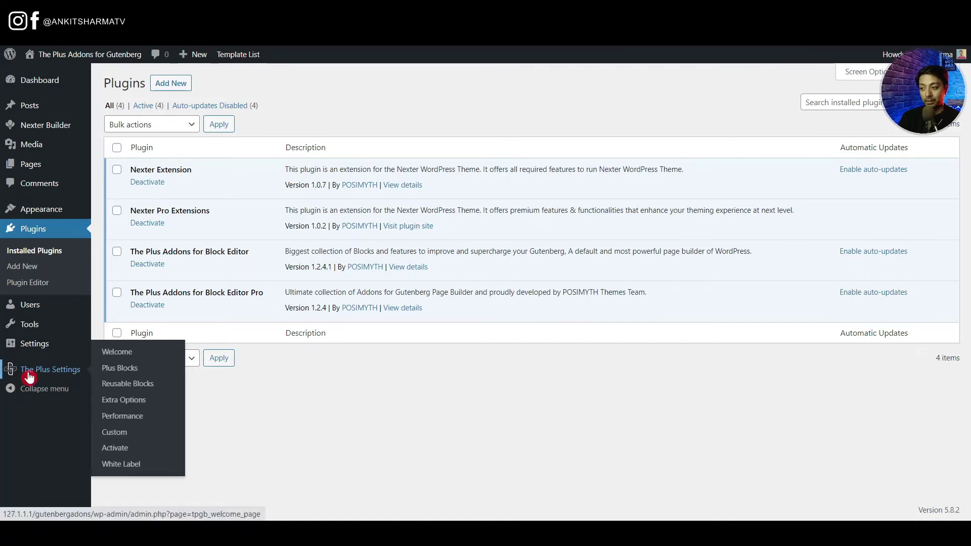
pyautogui.click(29, 377)
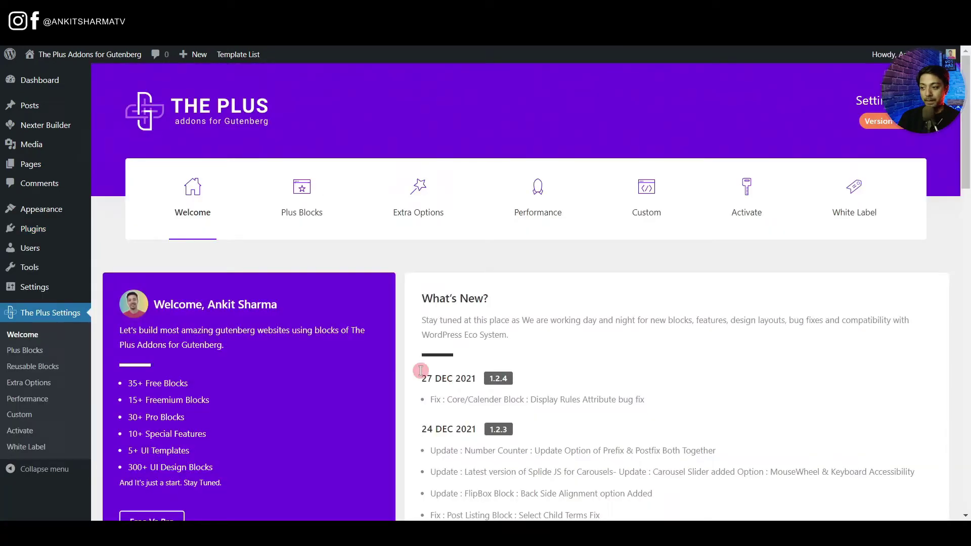
# Review the list of available Plus Blocks and their enabled toggles
pyautogui.click(290, 199)
pyautogui.scroll(-2, 967, 198)
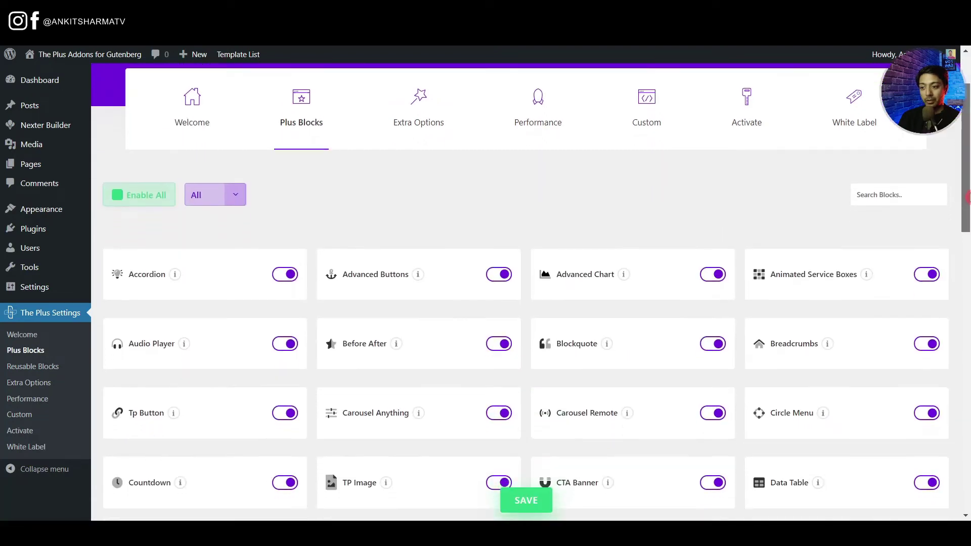
pyautogui.moveTo(968, 197); pyautogui.dragTo(967, 261)
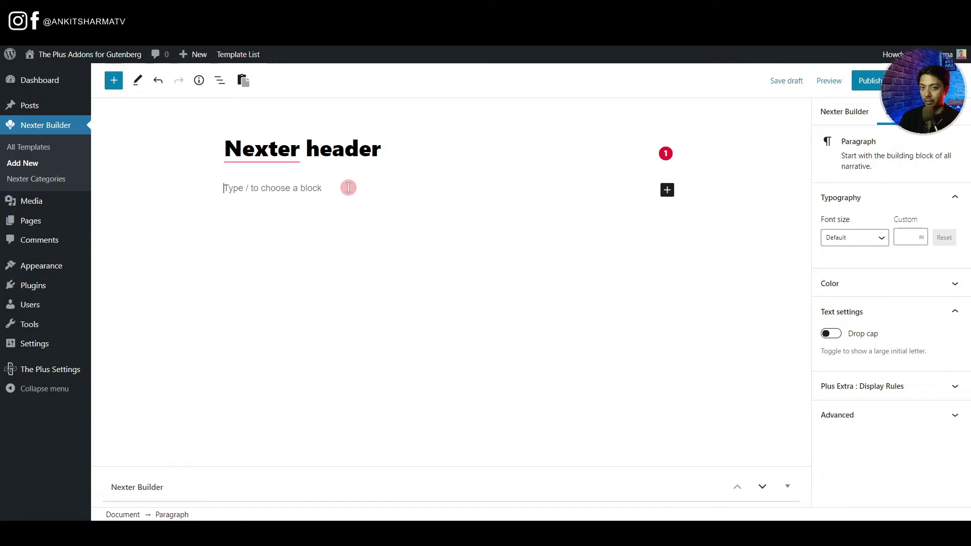
# Insert a TP Row block with three equal columns below the Nexter header title
pyautogui.write('/')
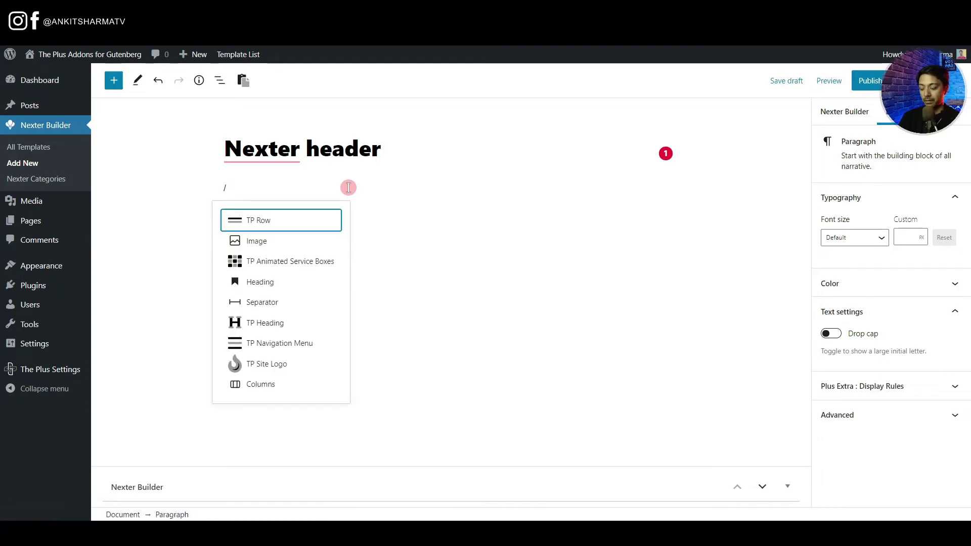
pyautogui.write('row')
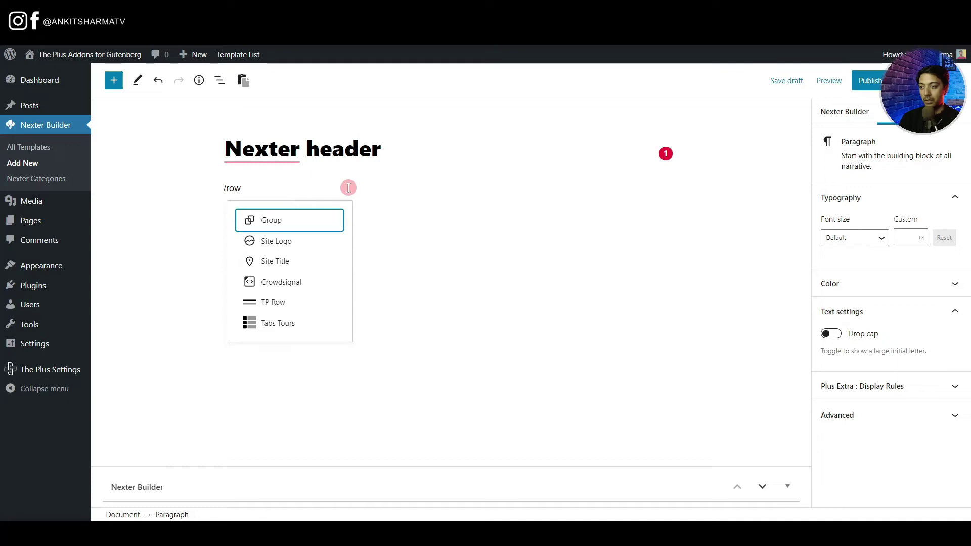
pyautogui.click(278, 305)
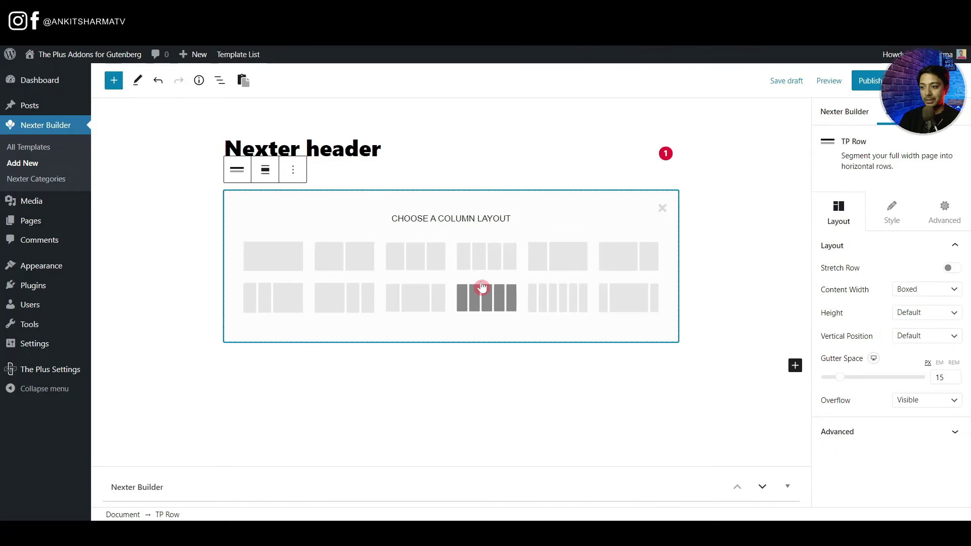
pyautogui.click(431, 266)
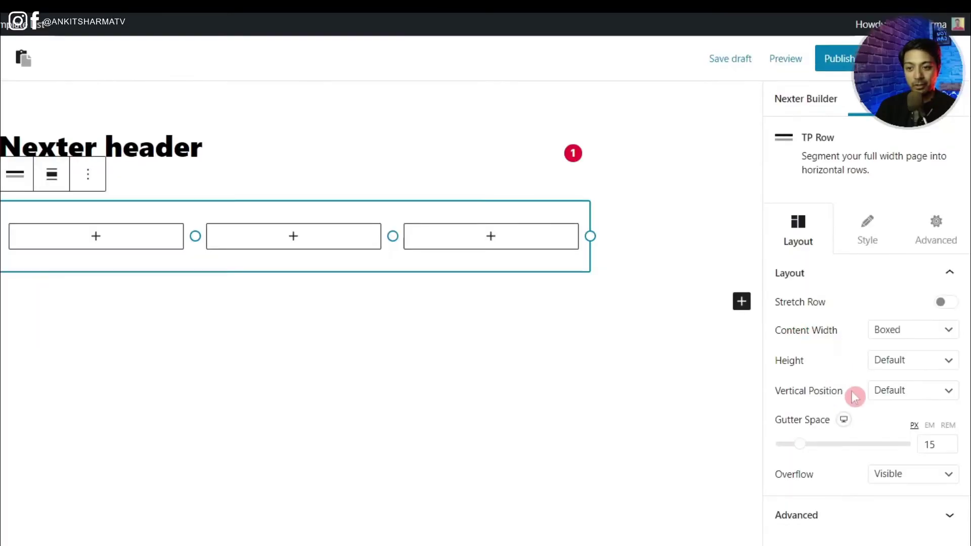
# Set the row's vertical position to Middle, with Boxed content width and Default height
pyautogui.click(874, 358)
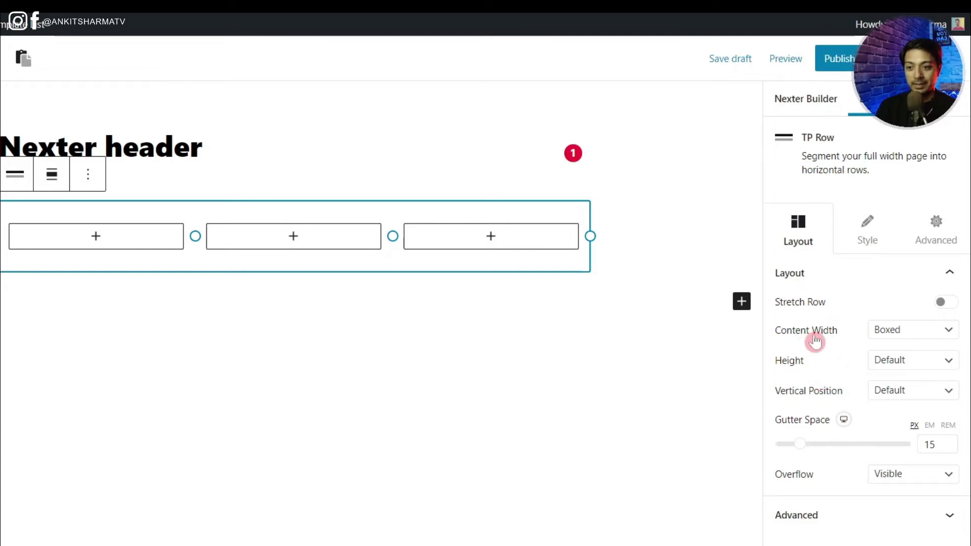
pyautogui.click(914, 332)
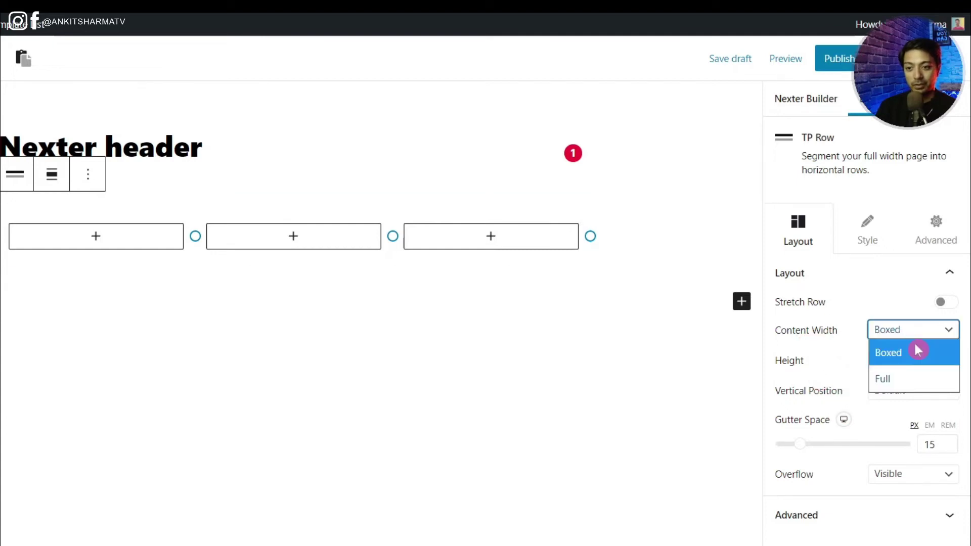
pyautogui.click(916, 332)
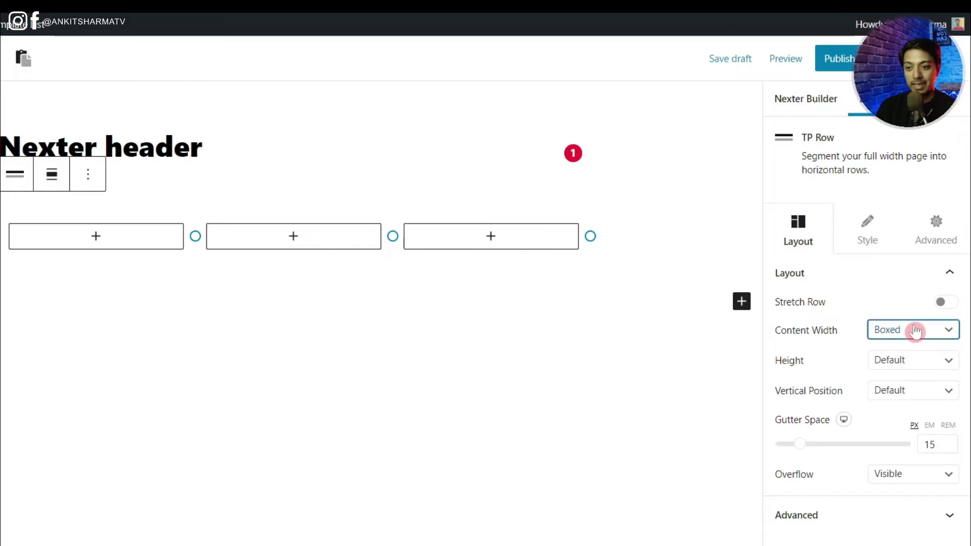
pyautogui.click(887, 362)
pyautogui.click(892, 364)
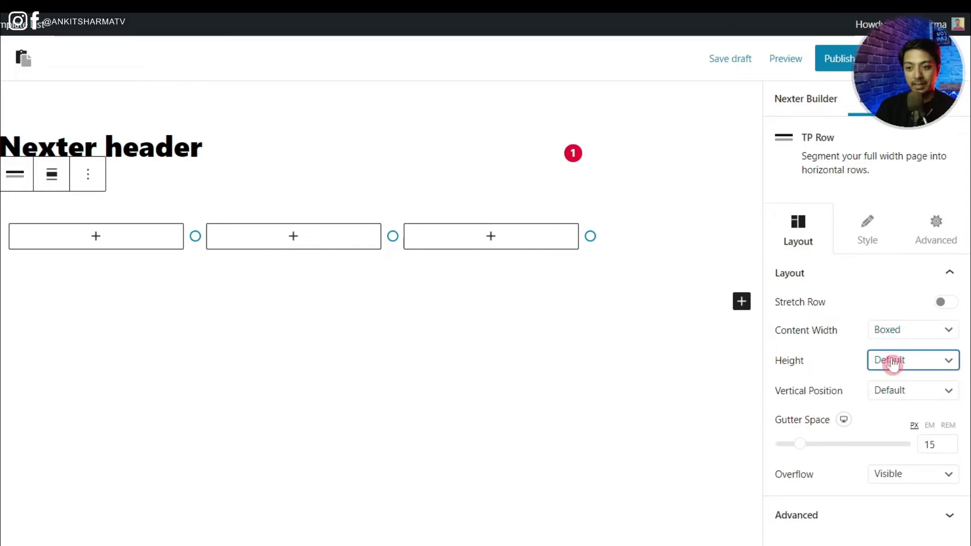
pyautogui.click(900, 393)
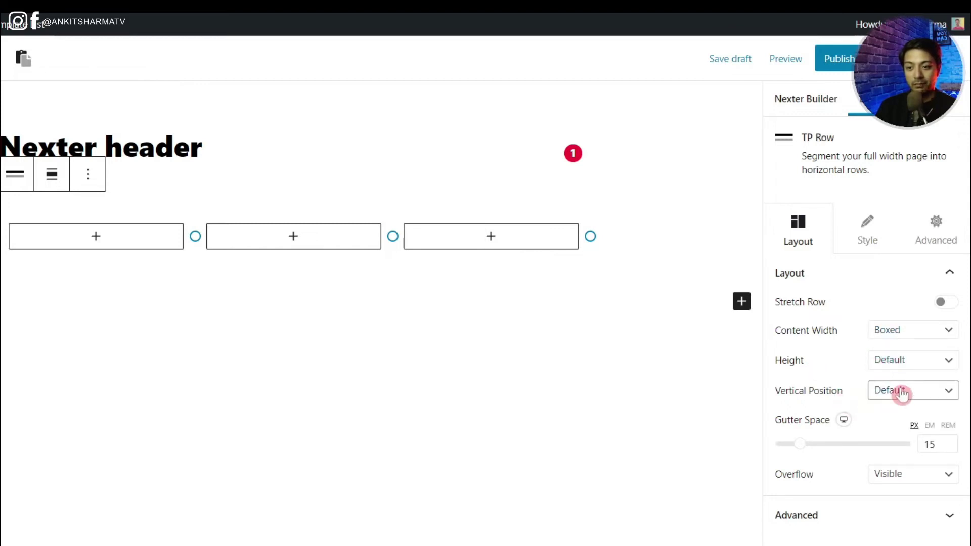
pyautogui.click(905, 466)
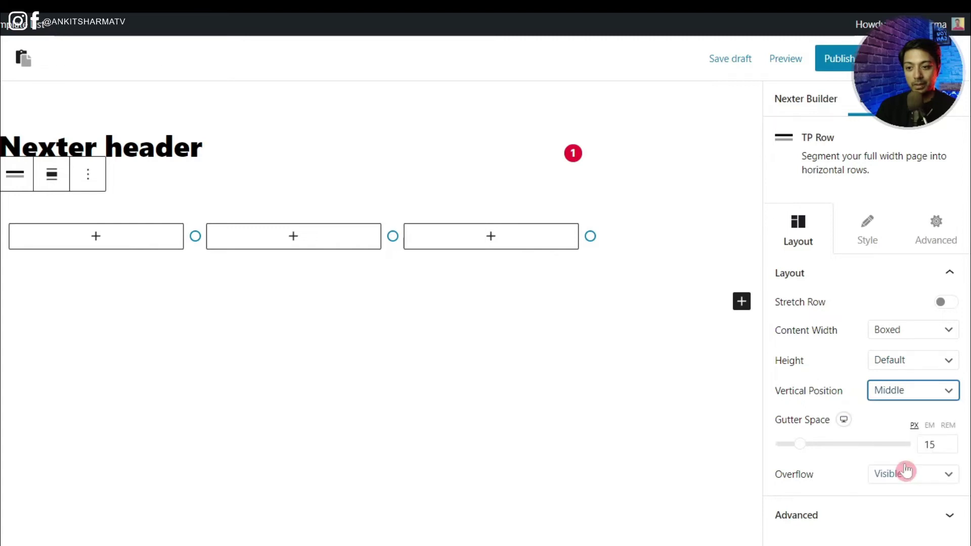
# Give the row a solid light grey background colour
pyautogui.click(861, 245)
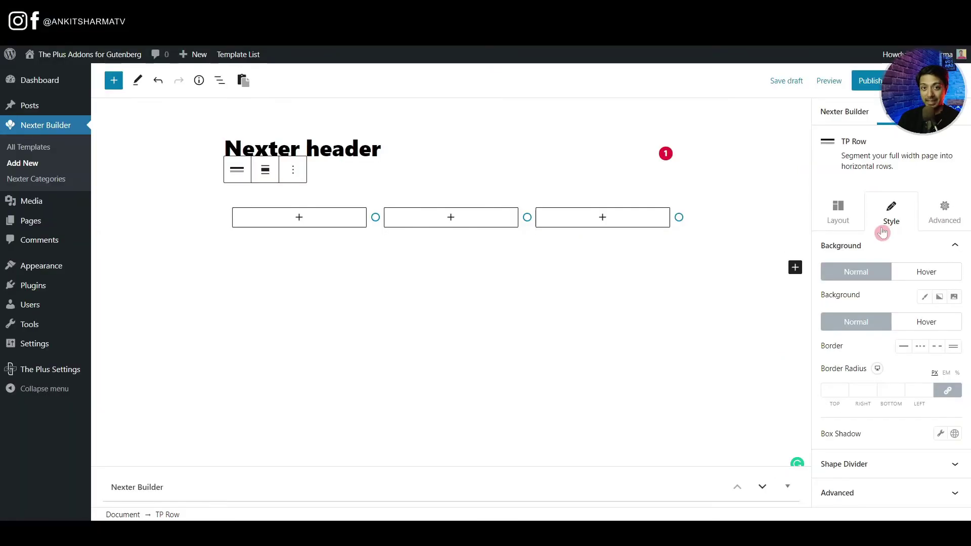
pyautogui.click(929, 302)
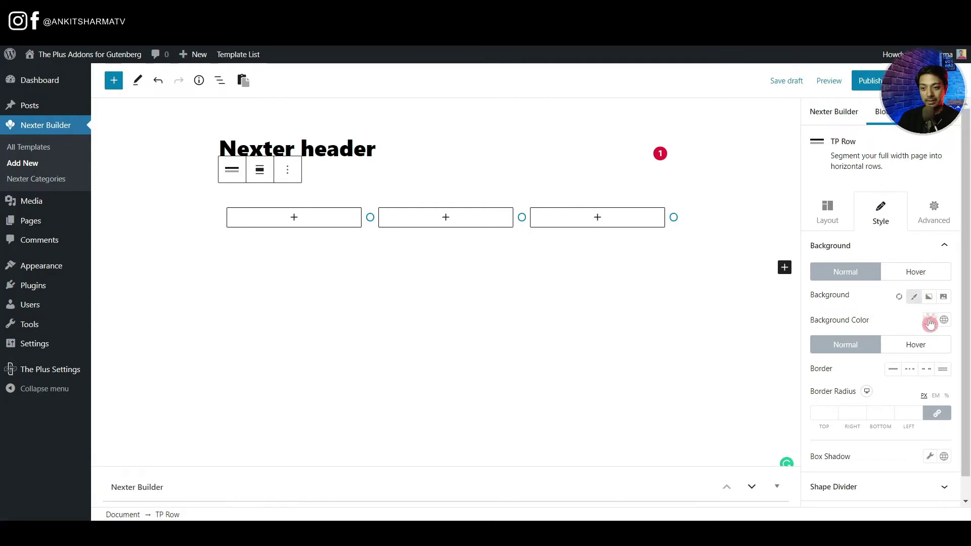
pyautogui.click(931, 320)
pyautogui.moveTo(778, 155); pyautogui.dragTo(779, 150)
pyautogui.click(633, 238)
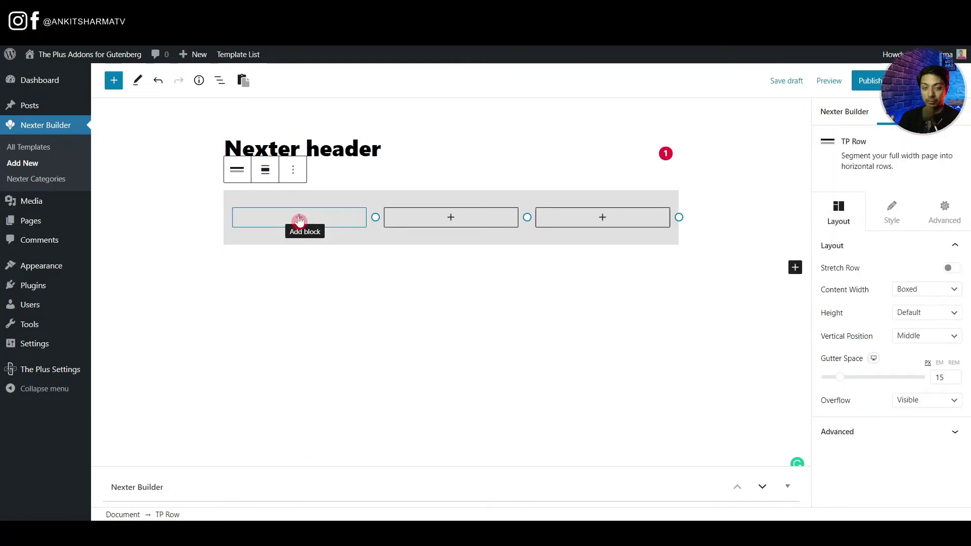
# Insert a TP Site Logo block in the first column of the row
pyautogui.click(299, 220)
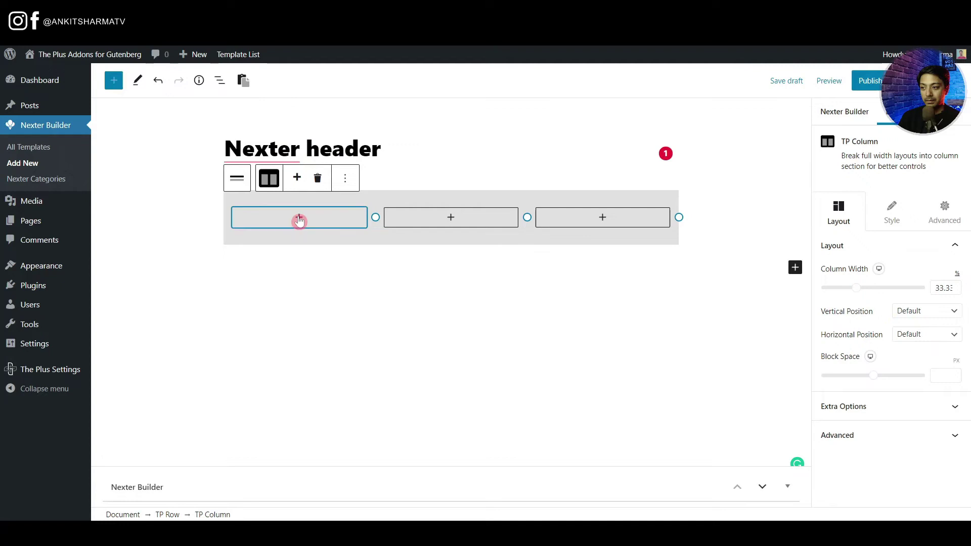
pyautogui.click(299, 220)
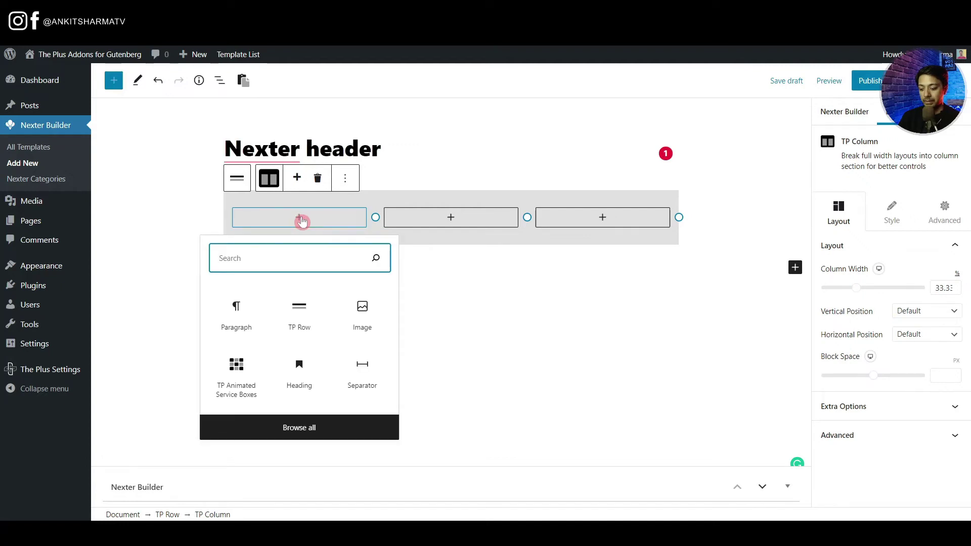
pyautogui.write('logo')
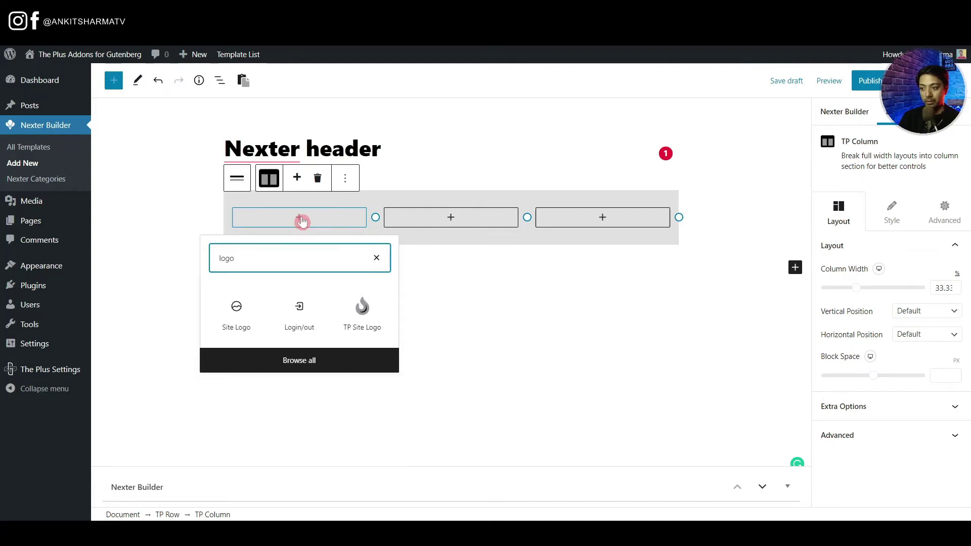
pyautogui.click(355, 333)
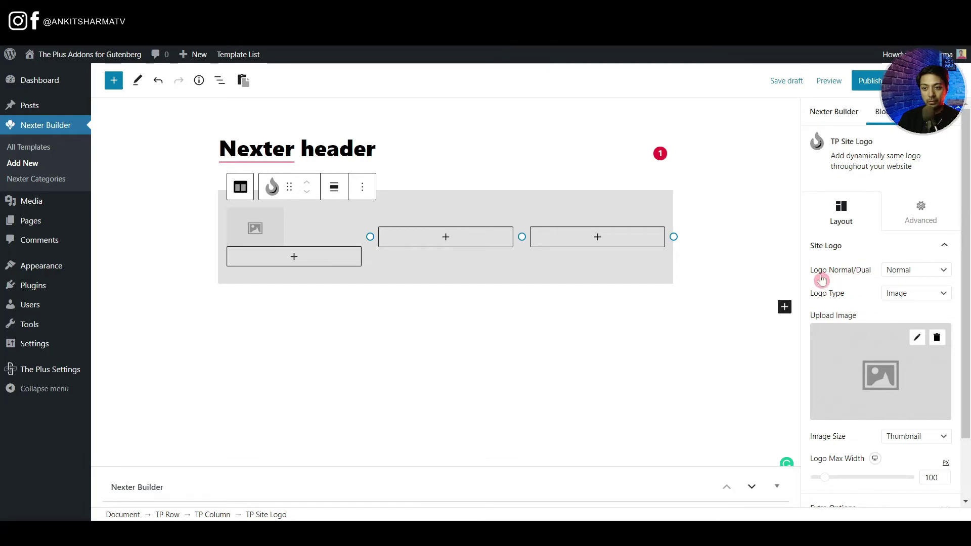
# Use a Normal logo and choose TPAG-Black-Logo.png from the media library as its image
pyautogui.click(929, 275)
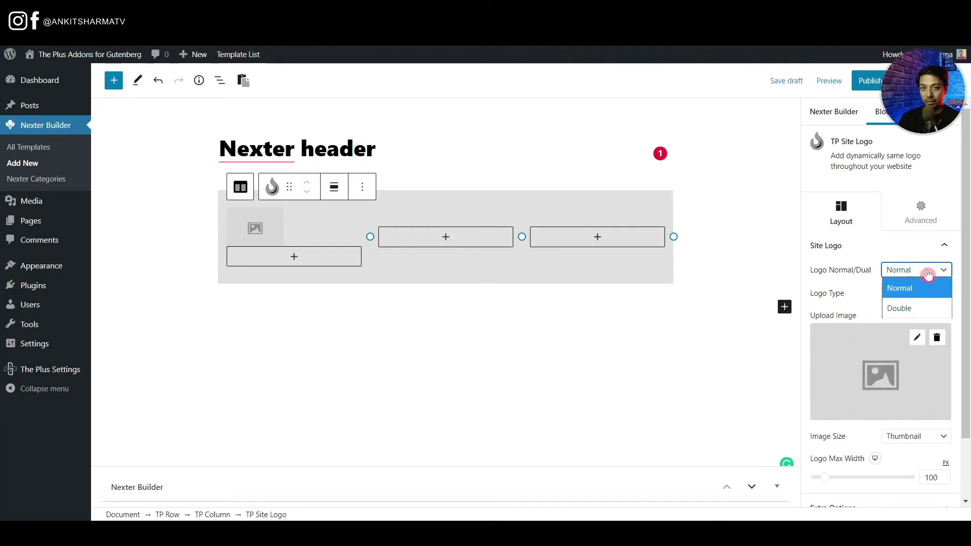
pyautogui.click(915, 288)
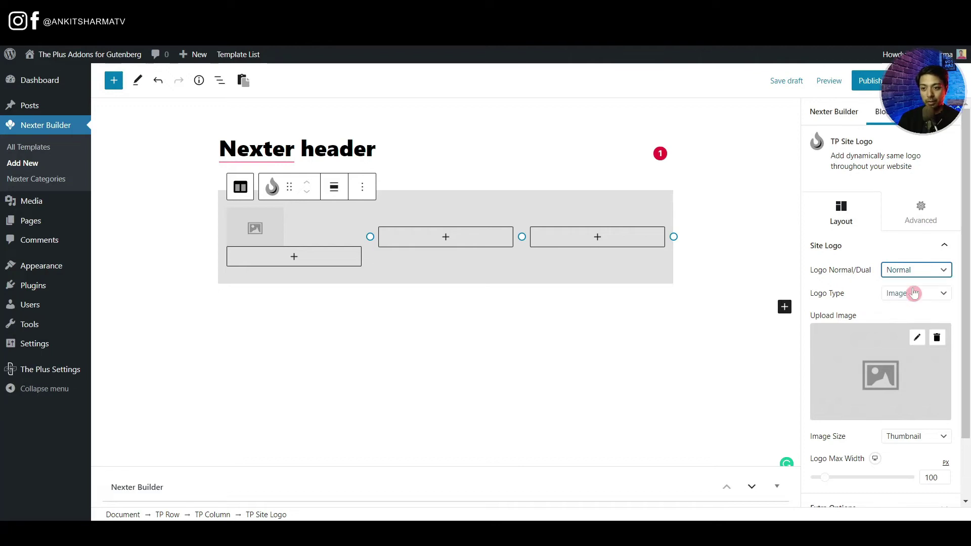
pyautogui.click(918, 338)
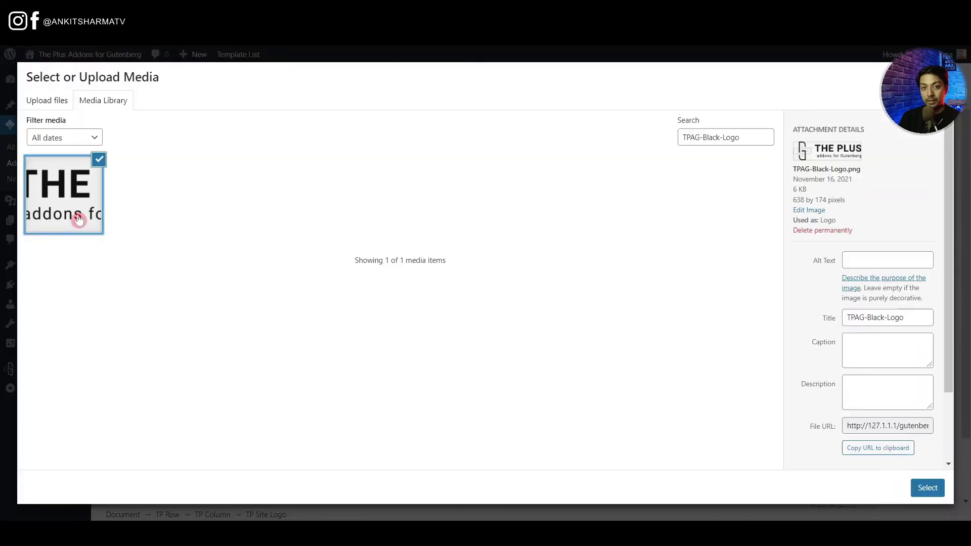
pyautogui.click(928, 488)
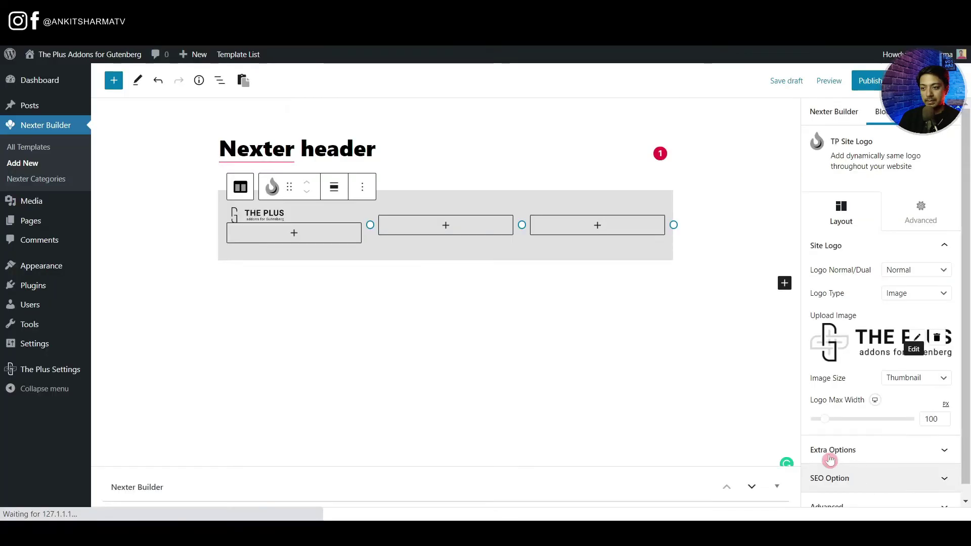
# Set the logo's image size to Full and its maximum width to 203 px
pyautogui.click(906, 381)
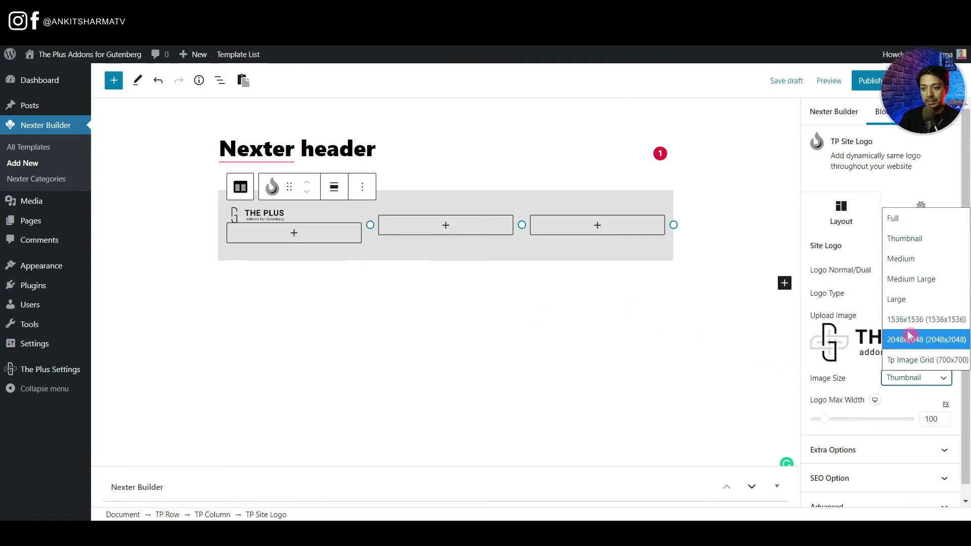
pyautogui.click(912, 224)
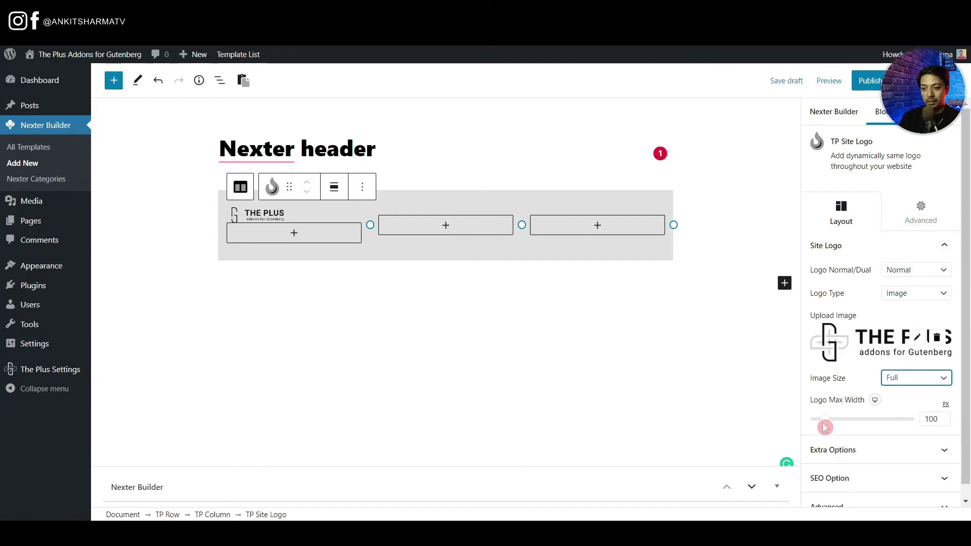
pyautogui.moveTo(825, 420); pyautogui.dragTo(834, 423)
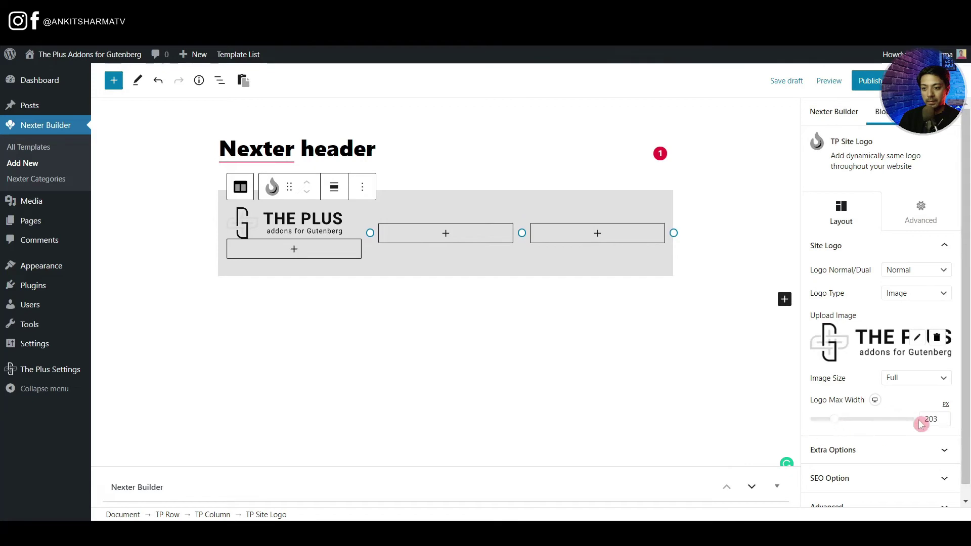
# Link the logo to the Home URL and align it left in the extra options
pyautogui.scroll(-1, 941, 422)
pyautogui.click(945, 438)
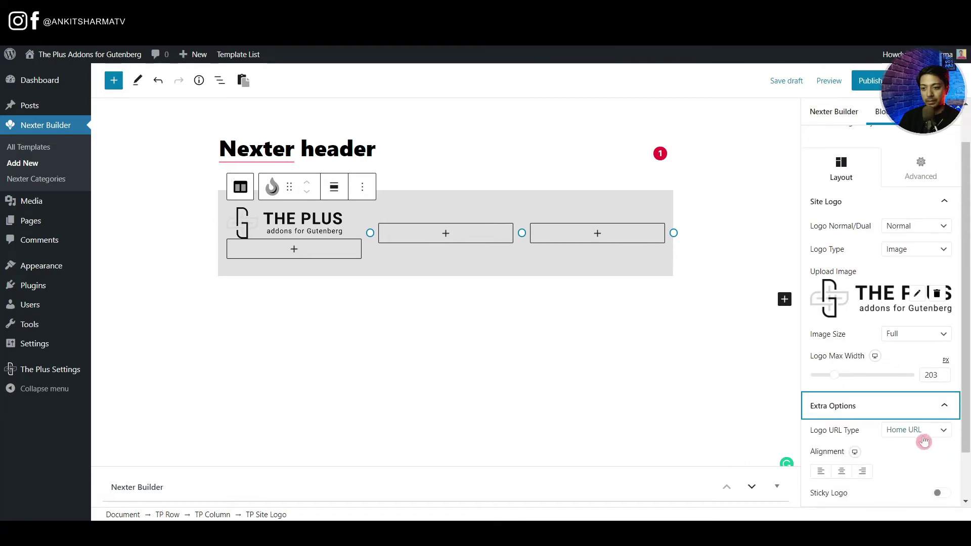
pyautogui.click(933, 431)
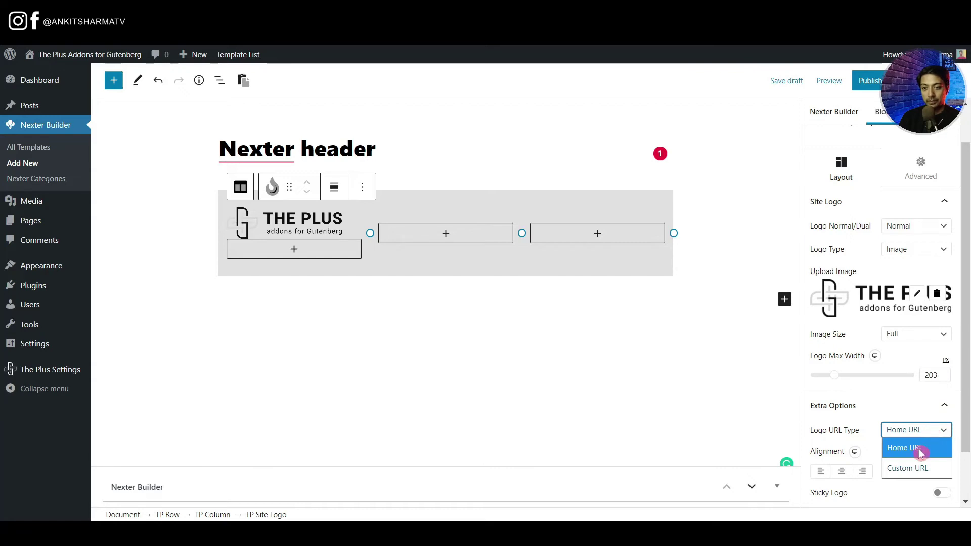
pyautogui.click(924, 454)
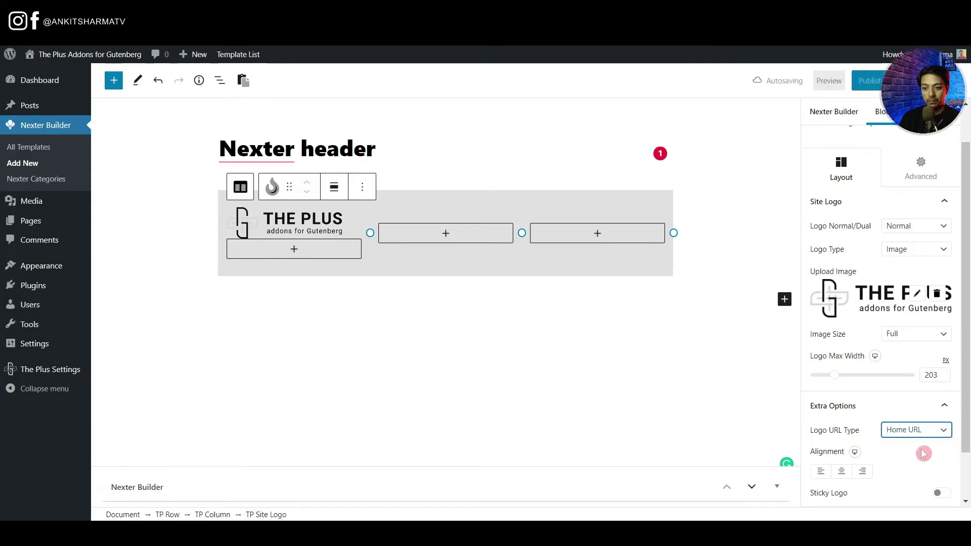
pyautogui.click(826, 475)
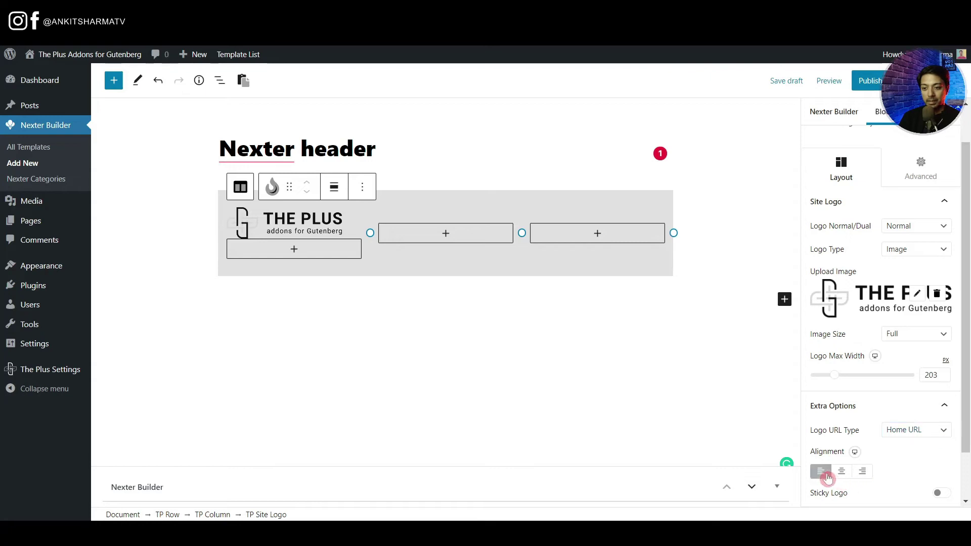
pyautogui.scroll(-1, 875, 450)
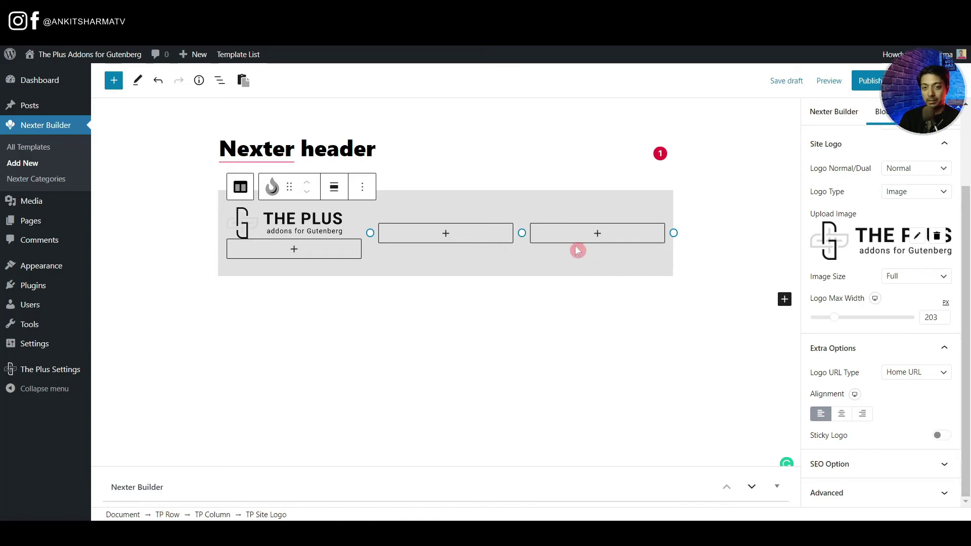
# Examine the site logo's advanced settings, including its spacing and background options
pyautogui.scroll(2, 872, 350)
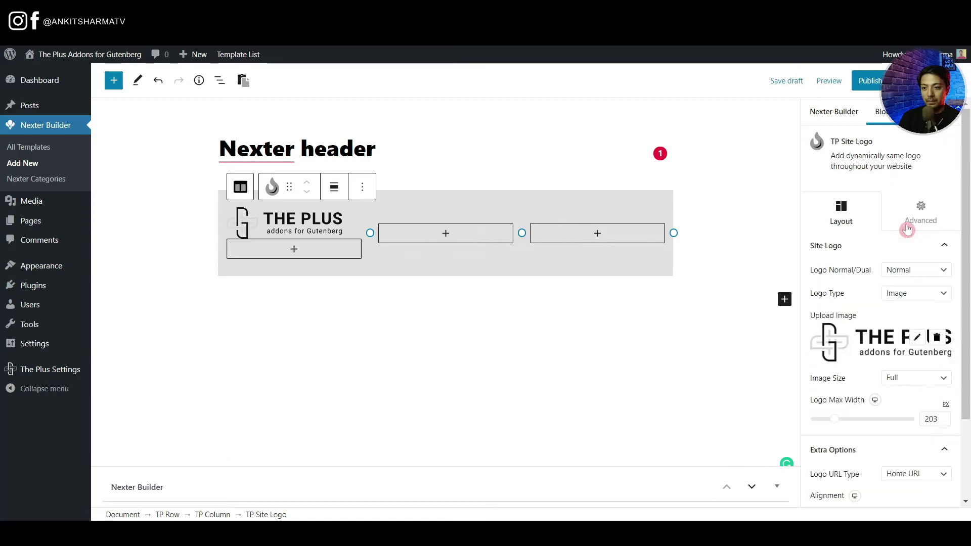
pyautogui.click(915, 221)
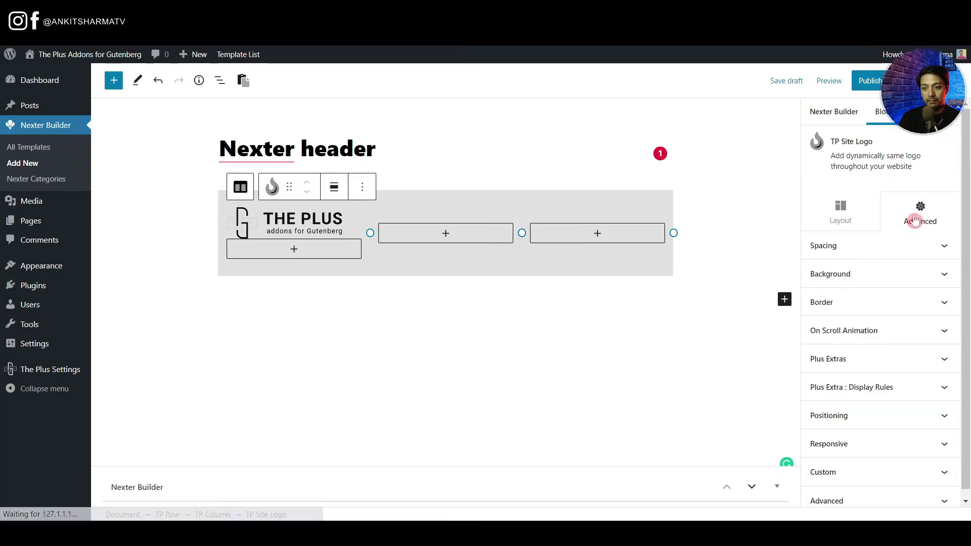
pyautogui.click(924, 249)
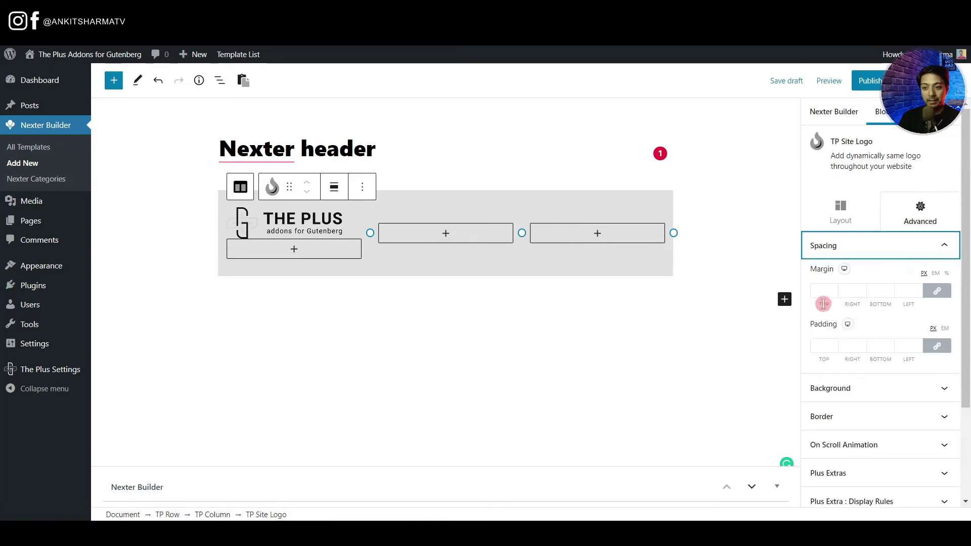
pyautogui.click(857, 397)
pyautogui.scroll(-3, 879, 410)
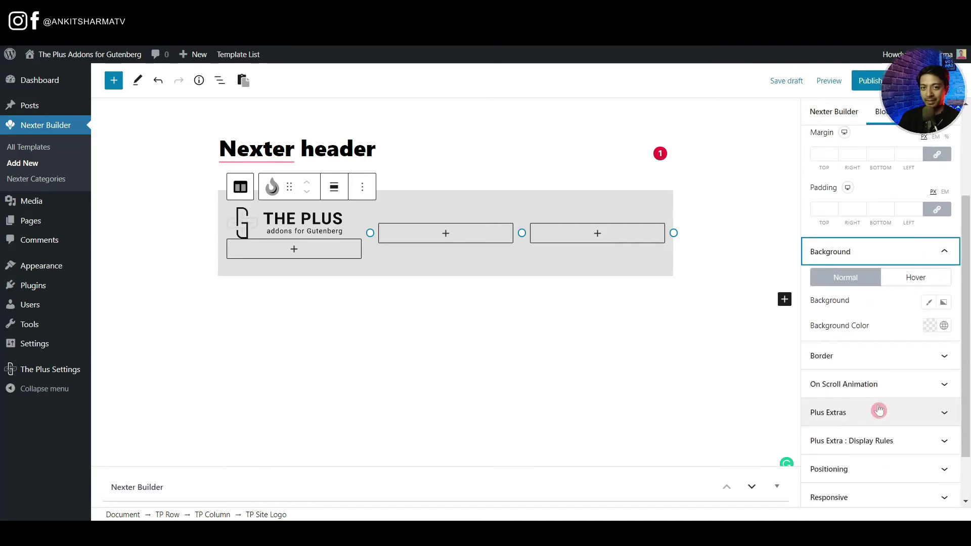
# Insert a TP Navigation Menu block in the header row's middle column
pyautogui.click(447, 235)
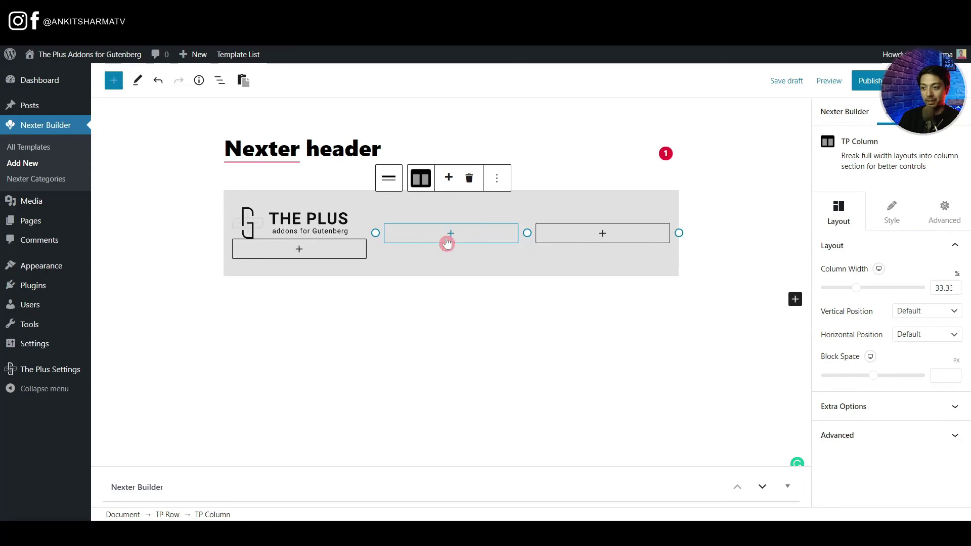
pyautogui.click(452, 236)
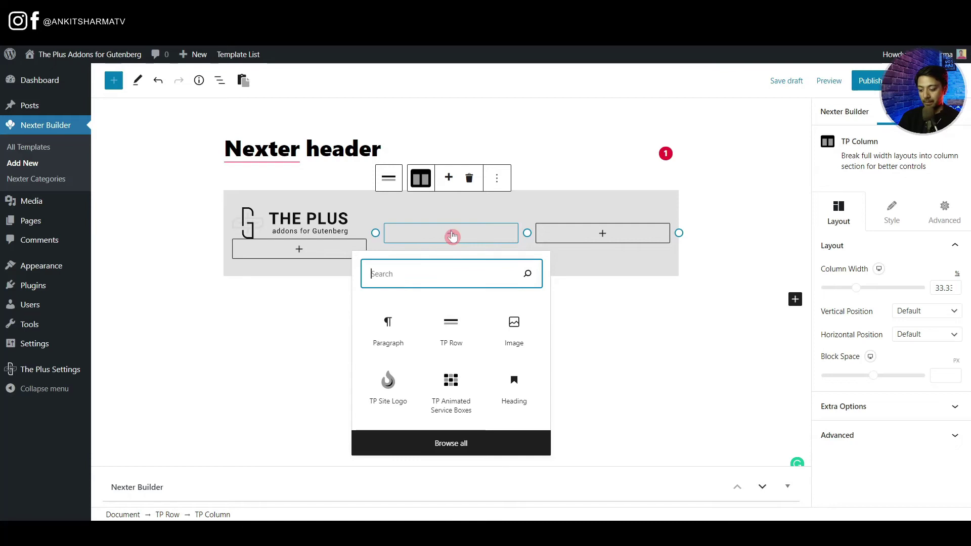
pyautogui.write('menu')
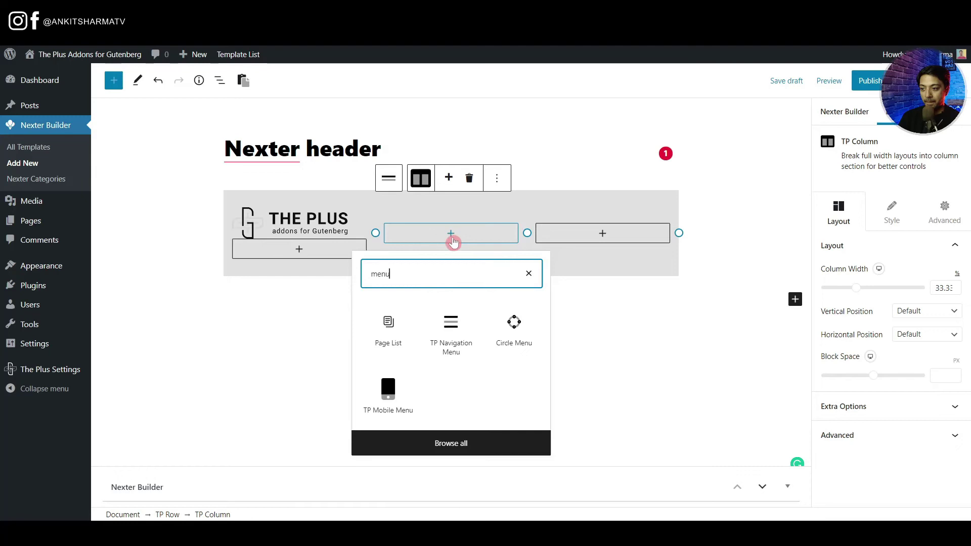
pyautogui.click(454, 363)
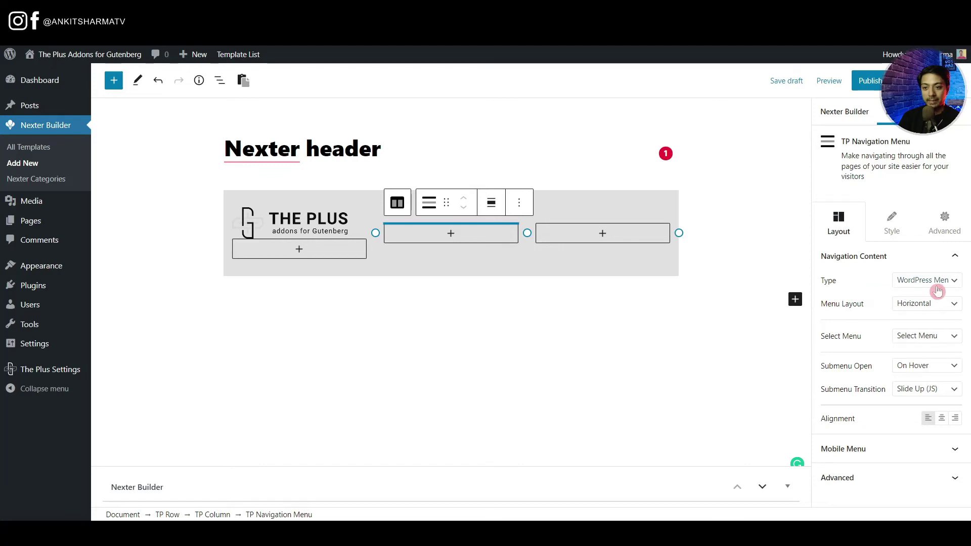
# Use the WordPress Menu type with a Horizontal layout for the navigation block, and assign Menu 1 to it
pyautogui.click(957, 282)
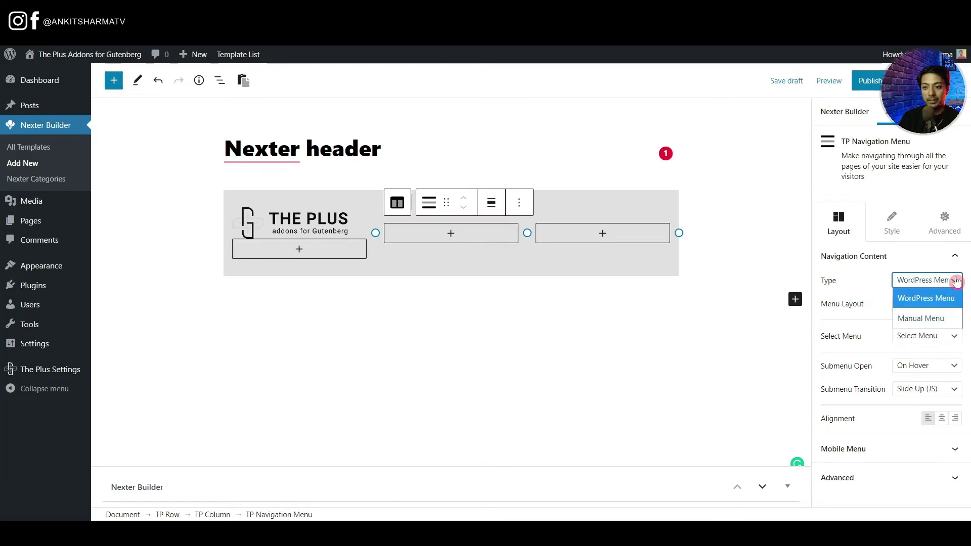
pyautogui.click(937, 300)
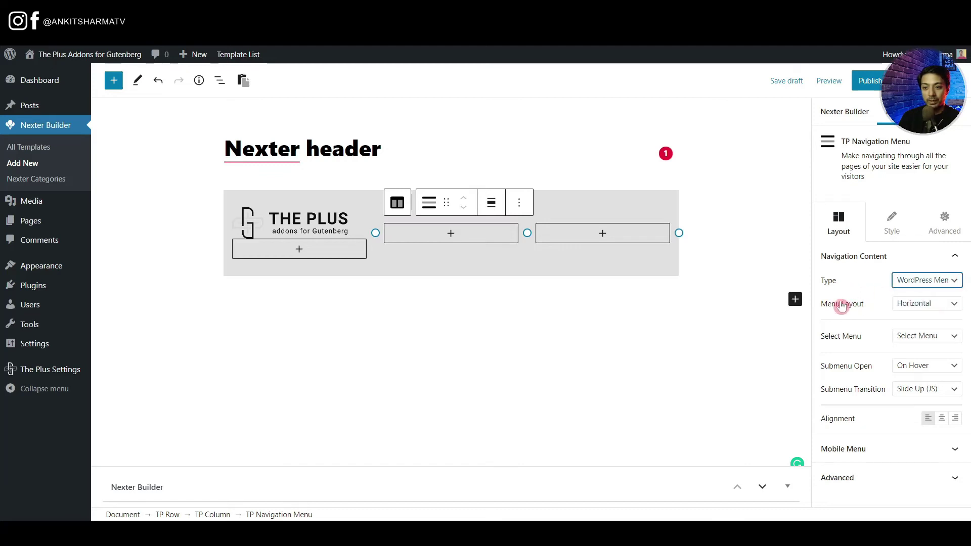
pyautogui.click(954, 304)
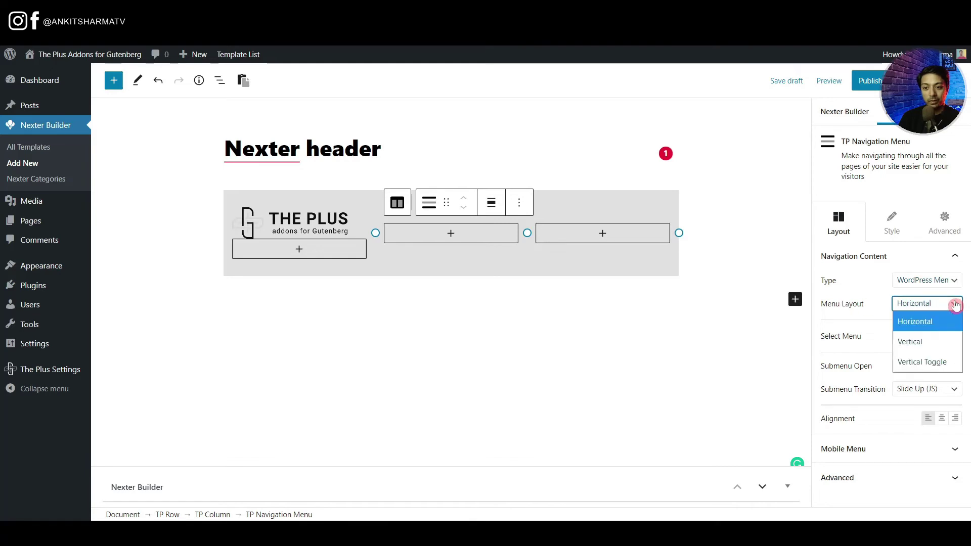
pyautogui.click(956, 304)
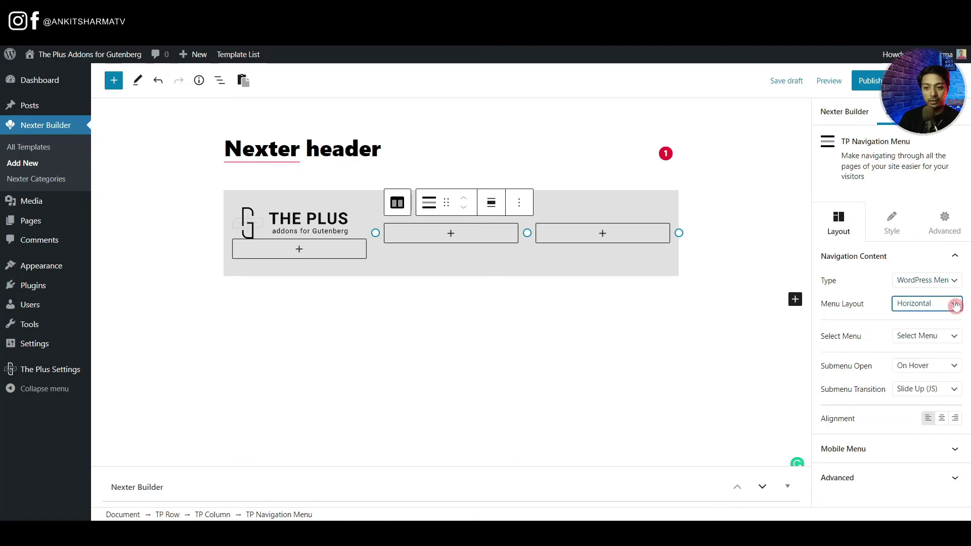
pyautogui.click(950, 340)
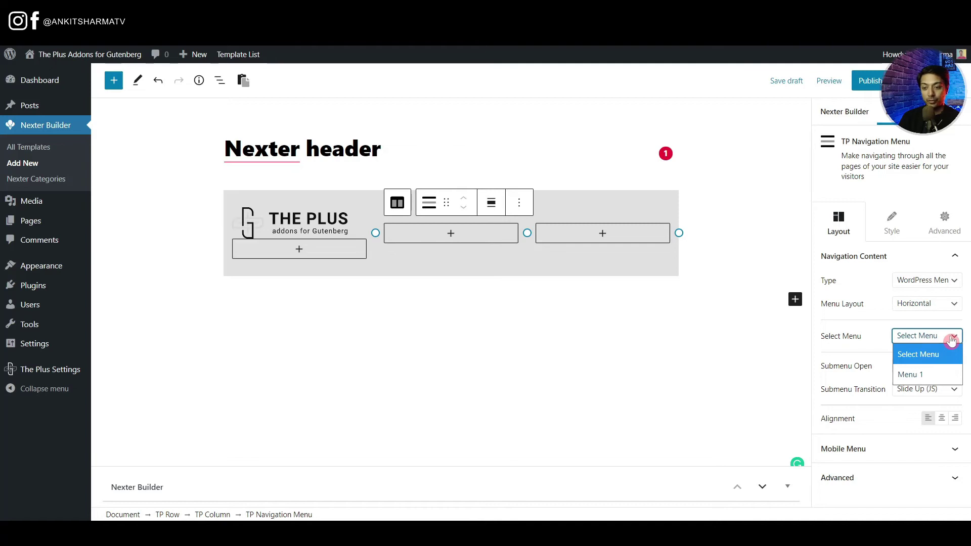
pyautogui.click(927, 373)
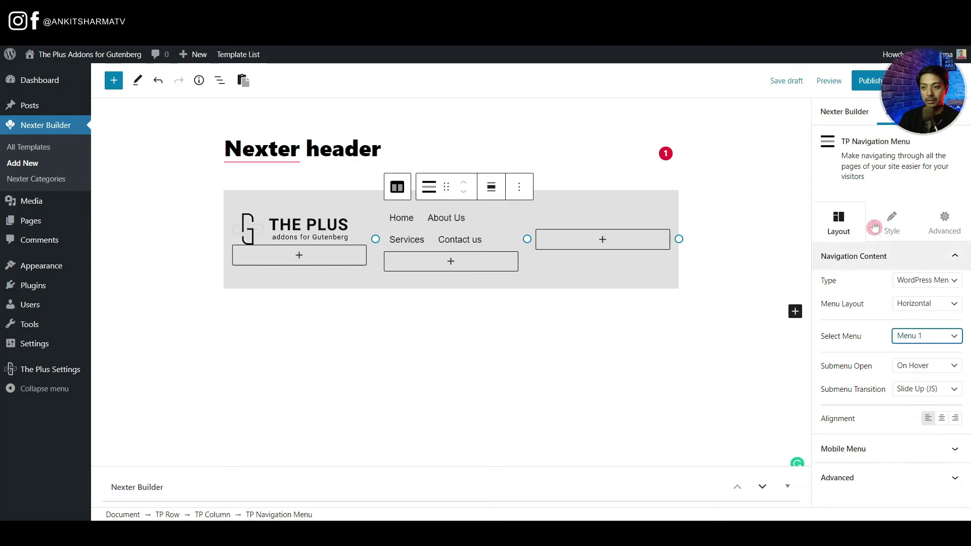
# Insert a TP Social Icon block in the header row's third column, using the icon-only style
pyautogui.click(605, 246)
pyautogui.click(605, 244)
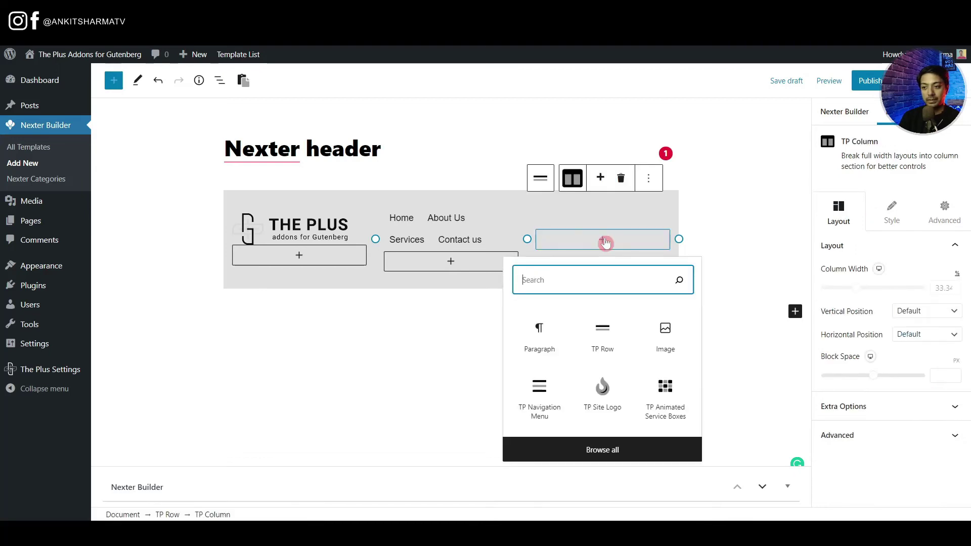
pyautogui.write('social')
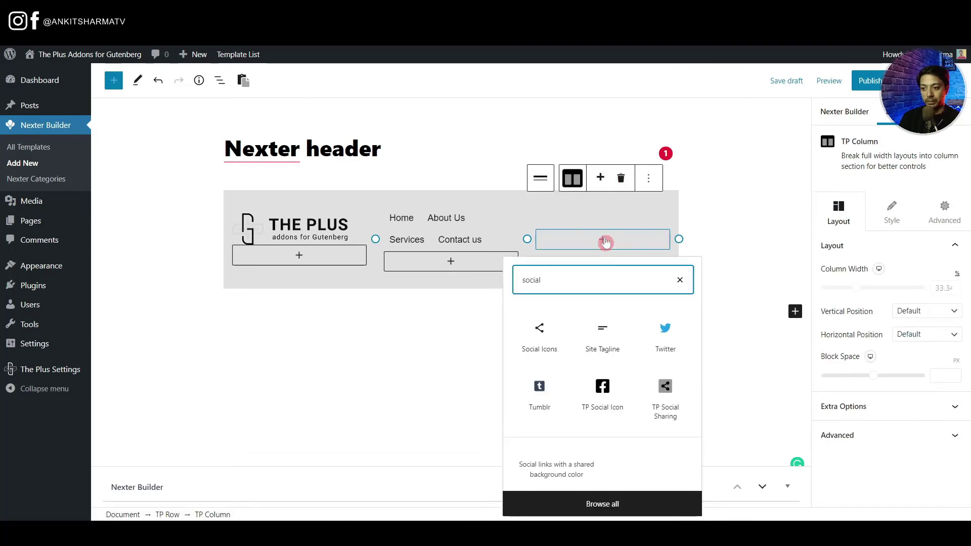
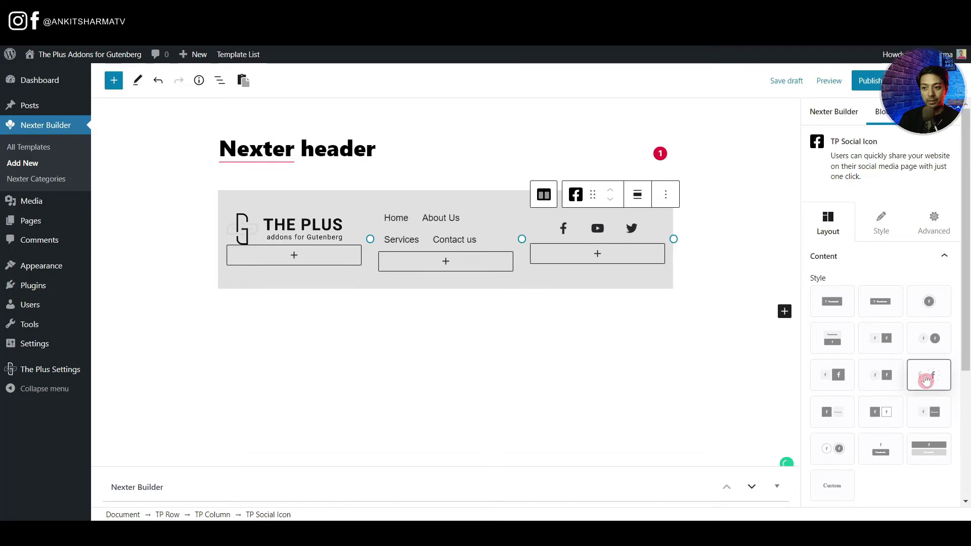
pyautogui.click(927, 299)
# Expand the Facebook entry in the social networks list and keep Facebook as its network after trying YouTube
pyautogui.moveTo(967, 304); pyautogui.dragTo(968, 412)
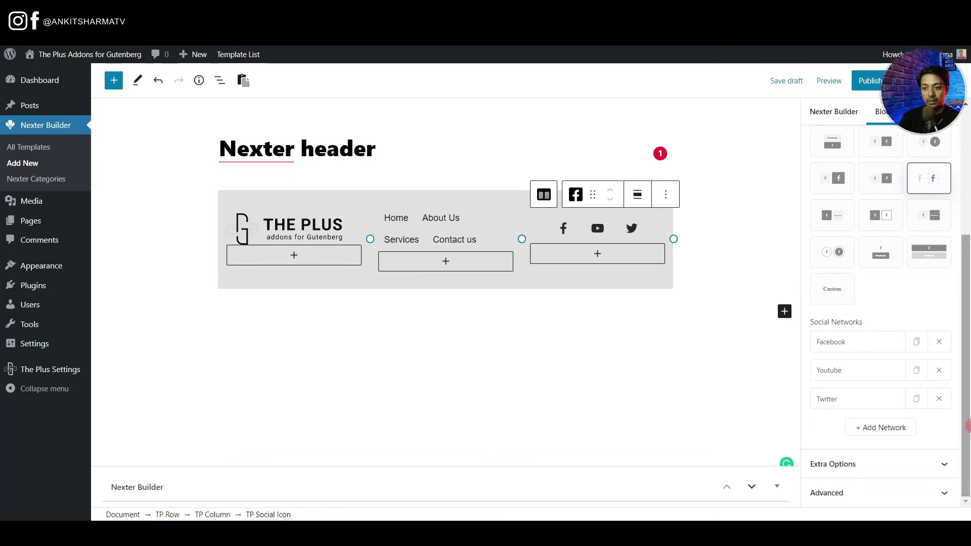
pyautogui.click(851, 348)
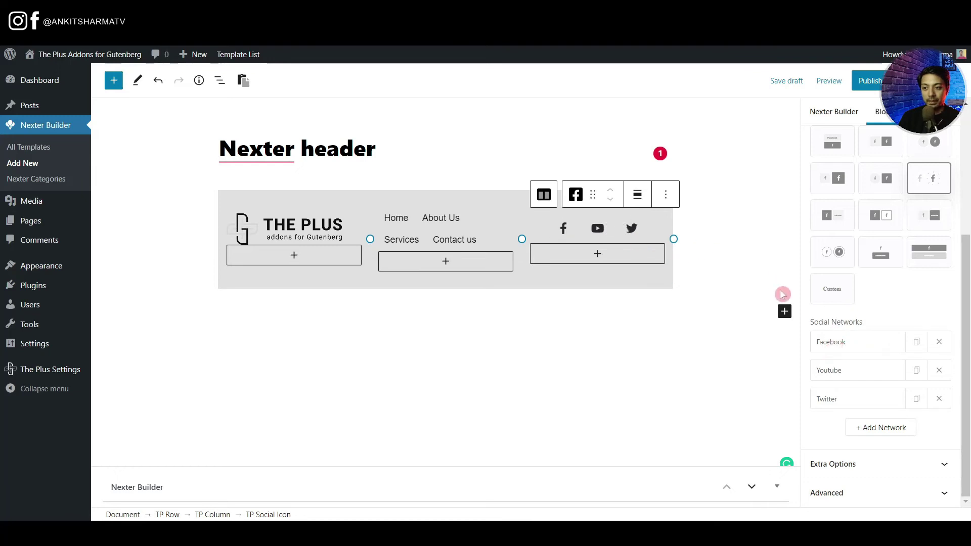
pyautogui.click(829, 348)
pyautogui.click(875, 383)
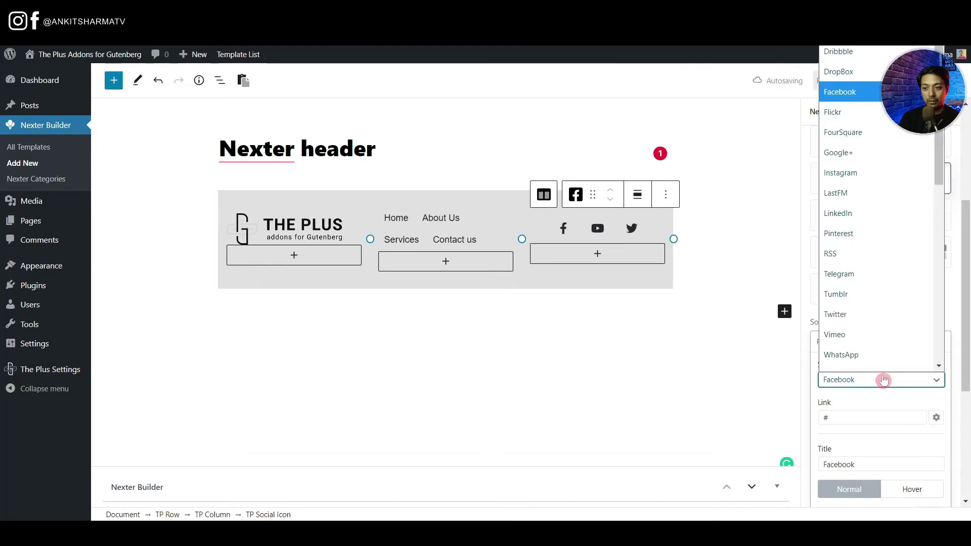
pyautogui.scroll(-1, 870, 357)
pyautogui.click(870, 358)
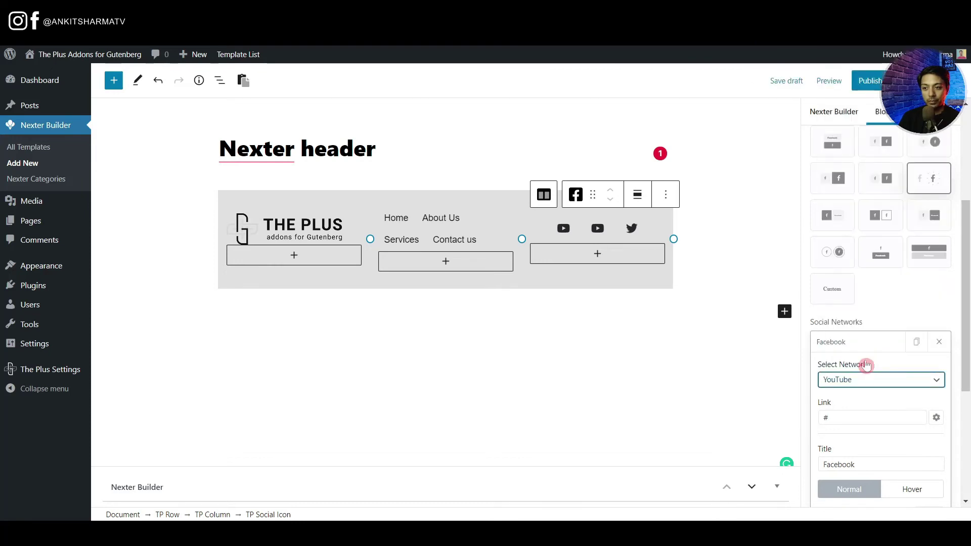
pyautogui.click(857, 417)
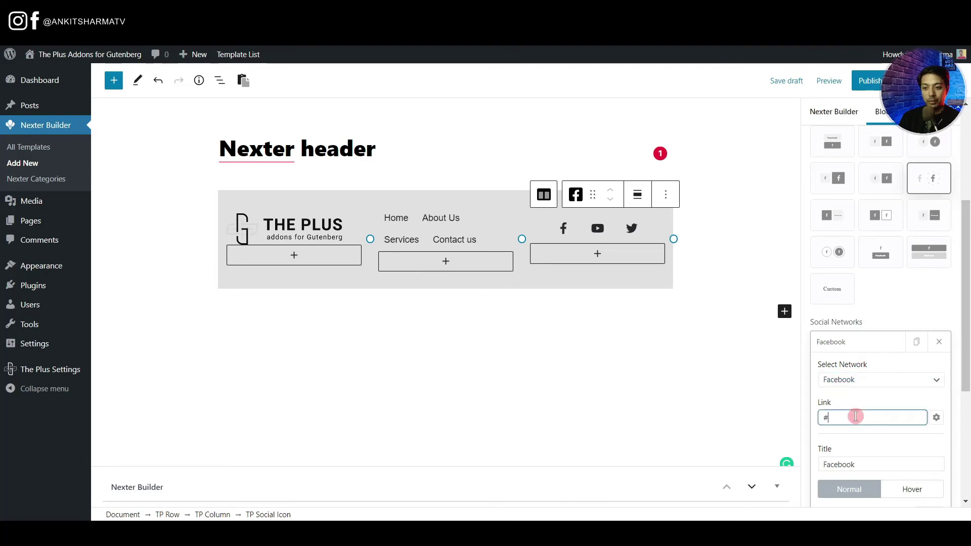
# Set the Facebook entry's normal icon color to black, #000000
pyautogui.scroll(-3, 868, 405)
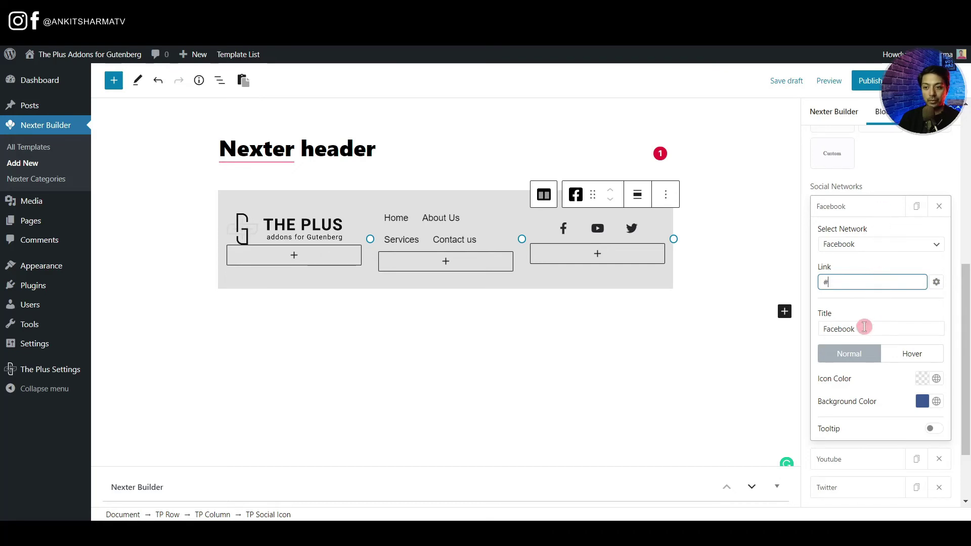
pyautogui.scroll(-2, 927, 320)
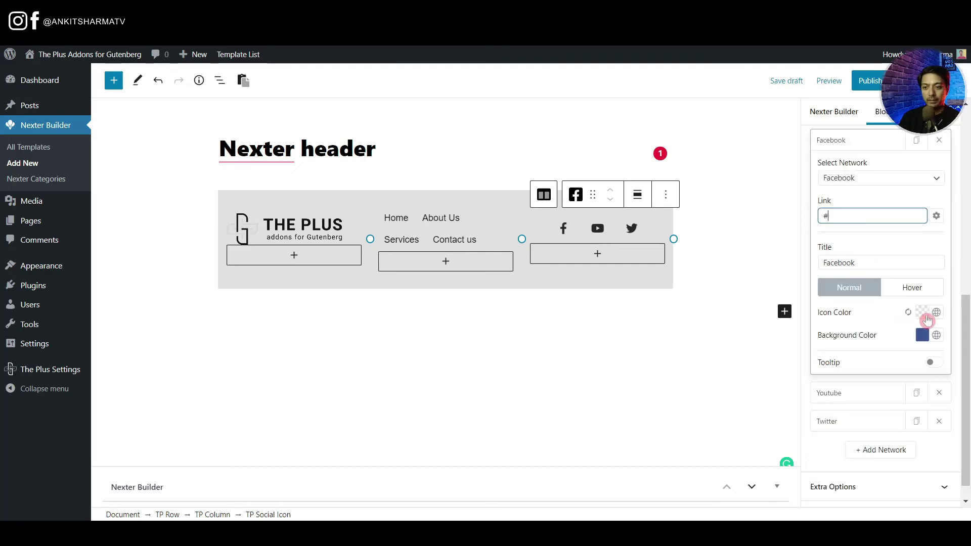
pyautogui.click(926, 316)
pyautogui.moveTo(870, 177); pyautogui.dragTo(812, 220)
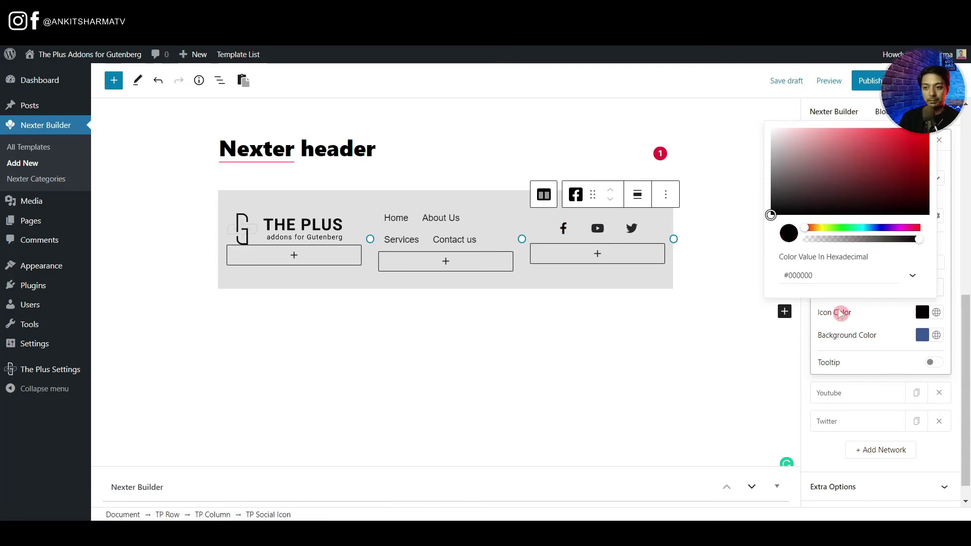
pyautogui.click(935, 345)
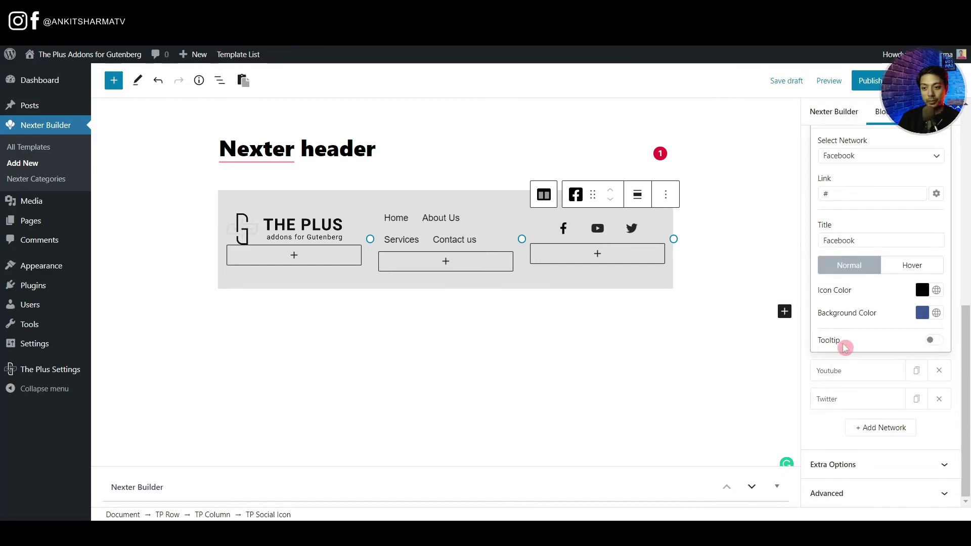
# Enable the tooltip for the Facebook icon with the content "Follow us on FB"
pyautogui.click(933, 343)
pyautogui.click(874, 377)
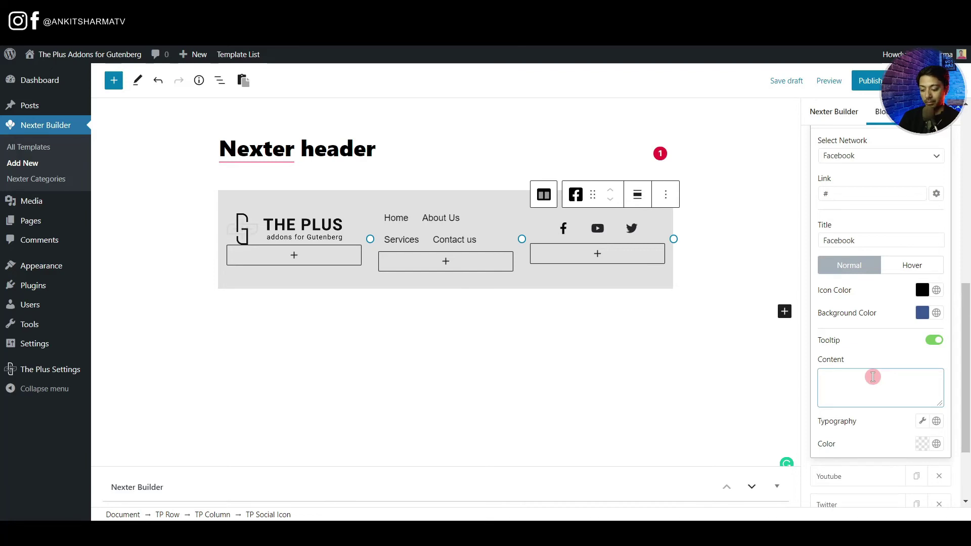
pyautogui.write('Follow us on FB')
# Set the Facebook tooltip's text color to white after trying a red shade, checking it on the icon
pyautogui.scroll(-2, 911, 379)
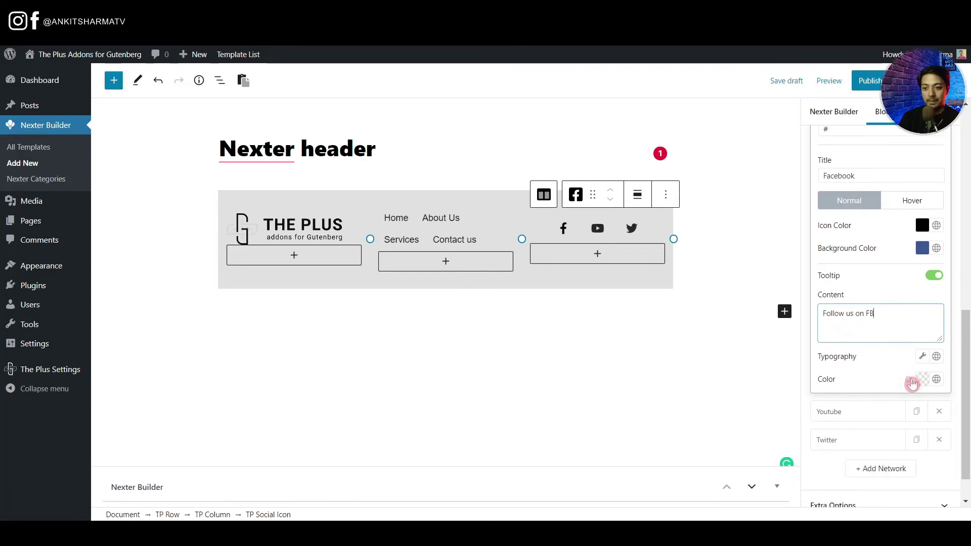
pyautogui.click(920, 379)
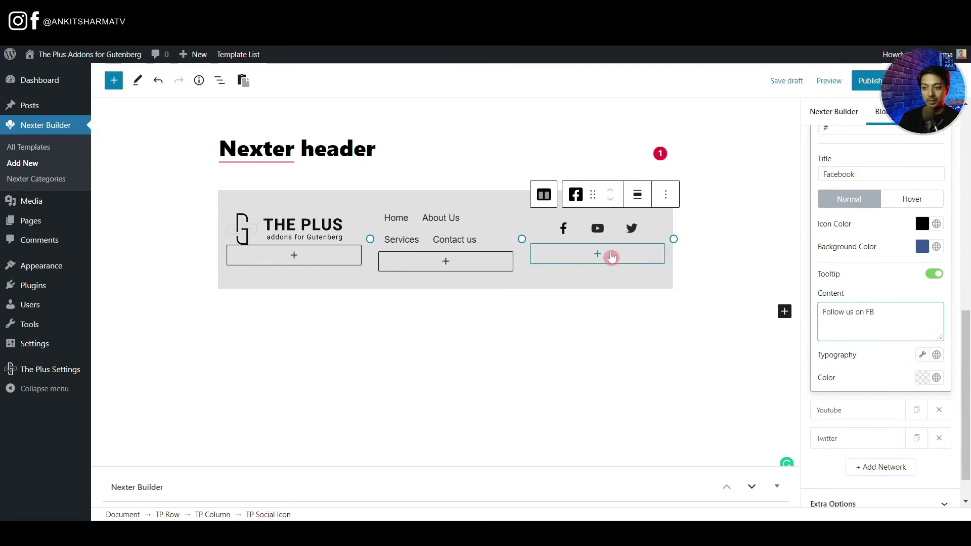
pyautogui.moveTo(565, 236)
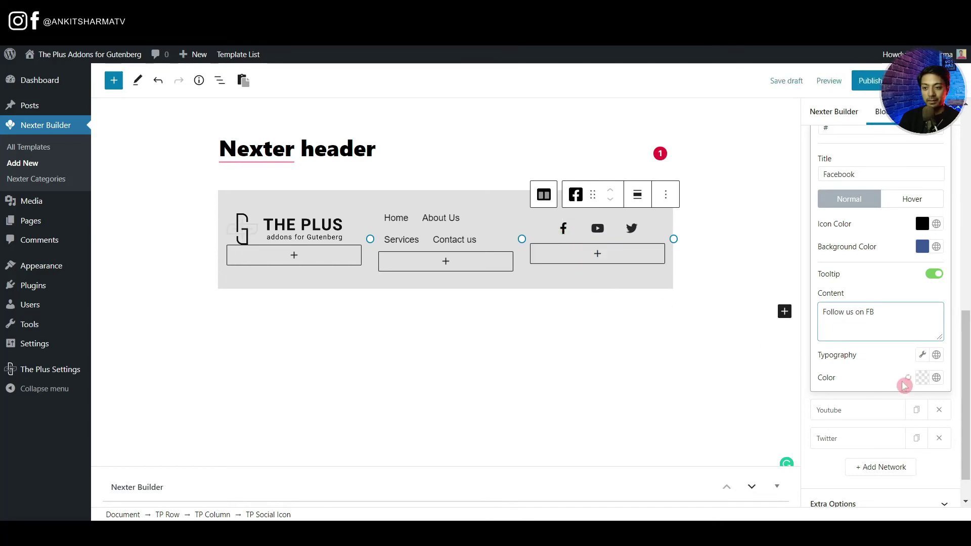
pyautogui.click(922, 378)
pyautogui.moveTo(852, 245); pyautogui.dragTo(893, 217)
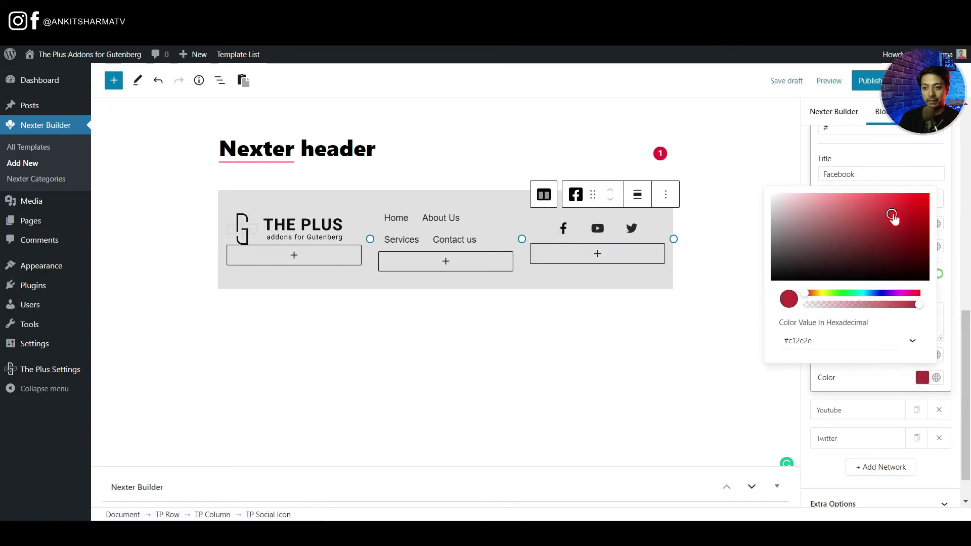
pyautogui.moveTo(565, 234)
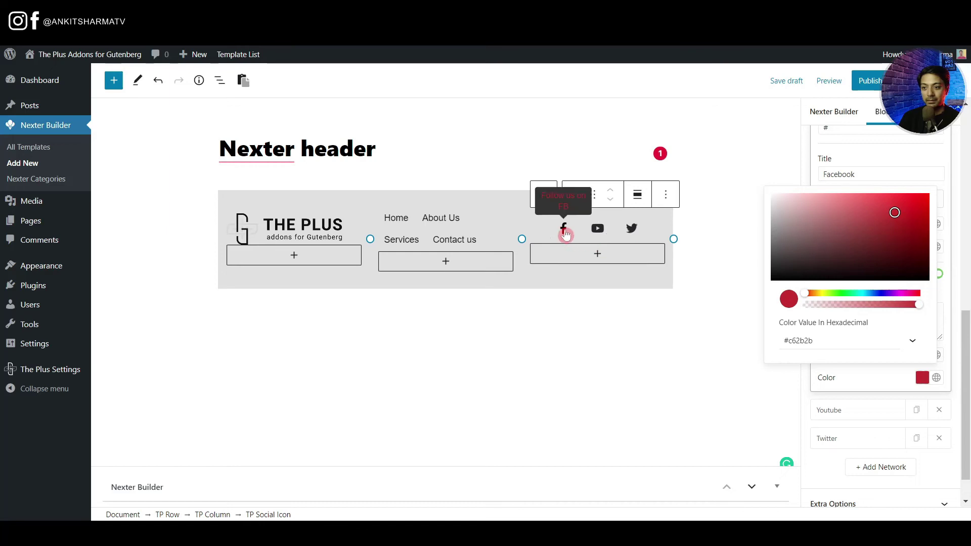
pyautogui.click(792, 204)
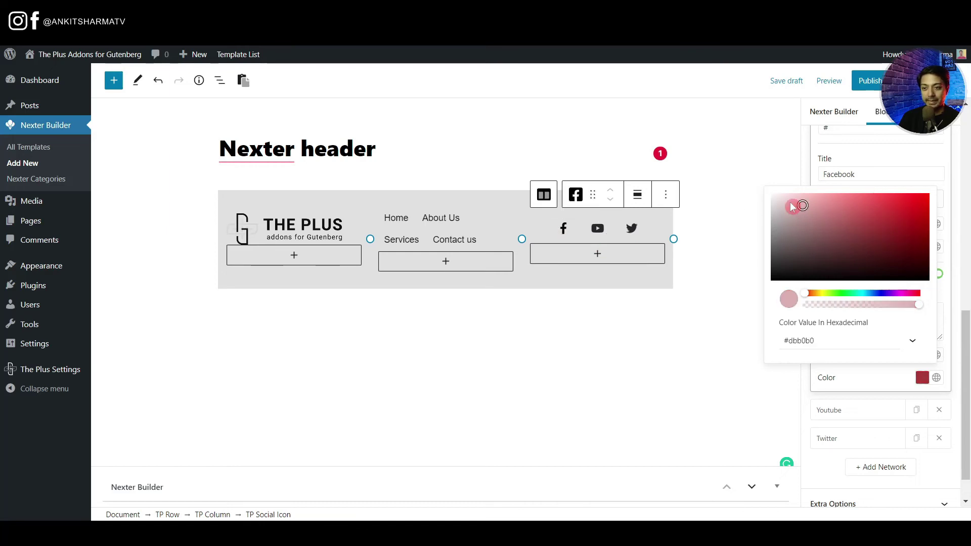
pyautogui.click(566, 217)
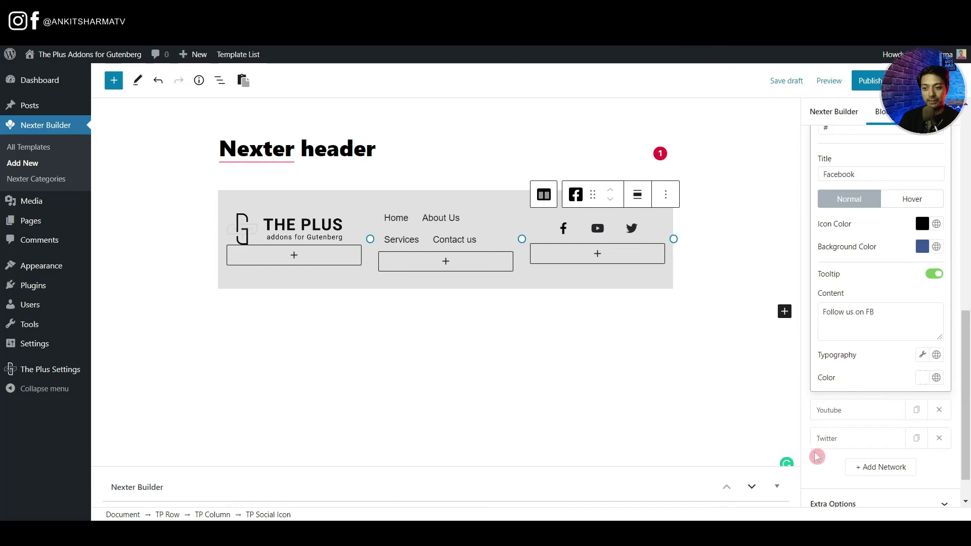
# Publish the Nexter header template
pyautogui.click(869, 86)
pyautogui.click(848, 88)
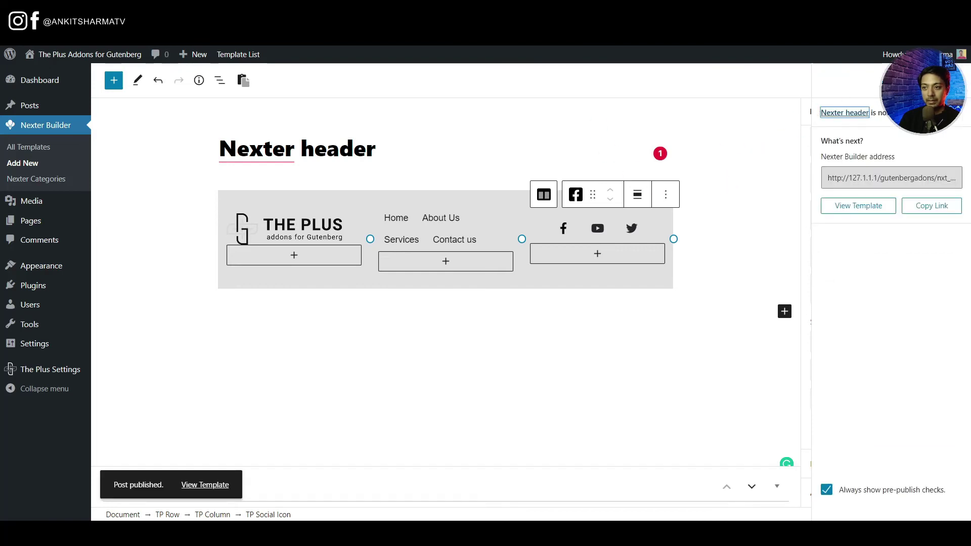
# Review the published header on the site's home page, and return to the list of all Nexter Builder templates
pyautogui.click(543, 30)
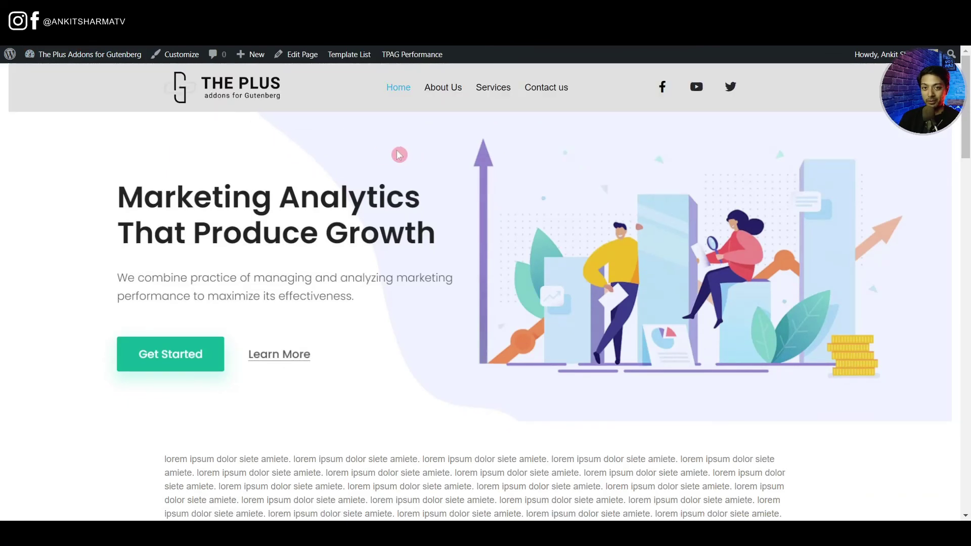
pyautogui.moveTo(967, 120); pyautogui.dragTo(304, 126)
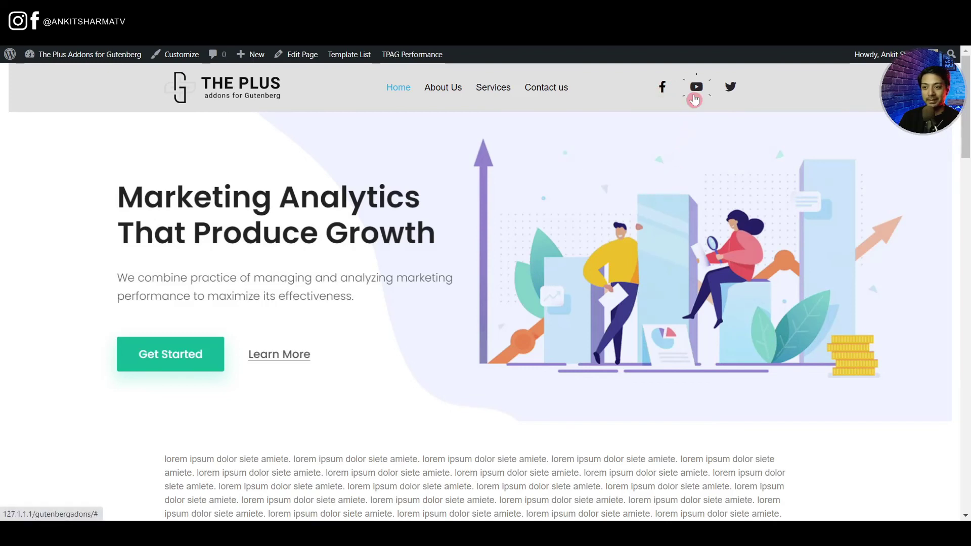
pyautogui.scroll(-15, 675, 413)
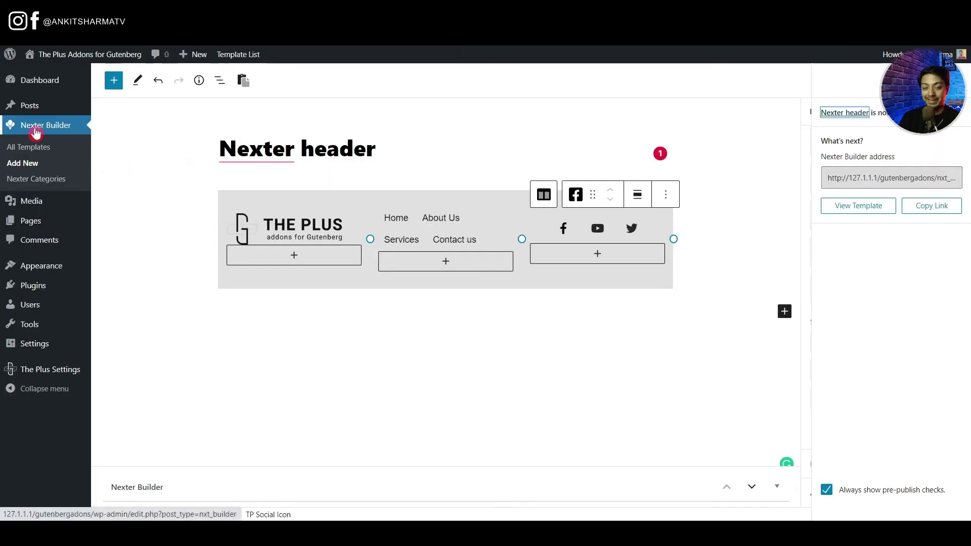
pyautogui.click(35, 133)
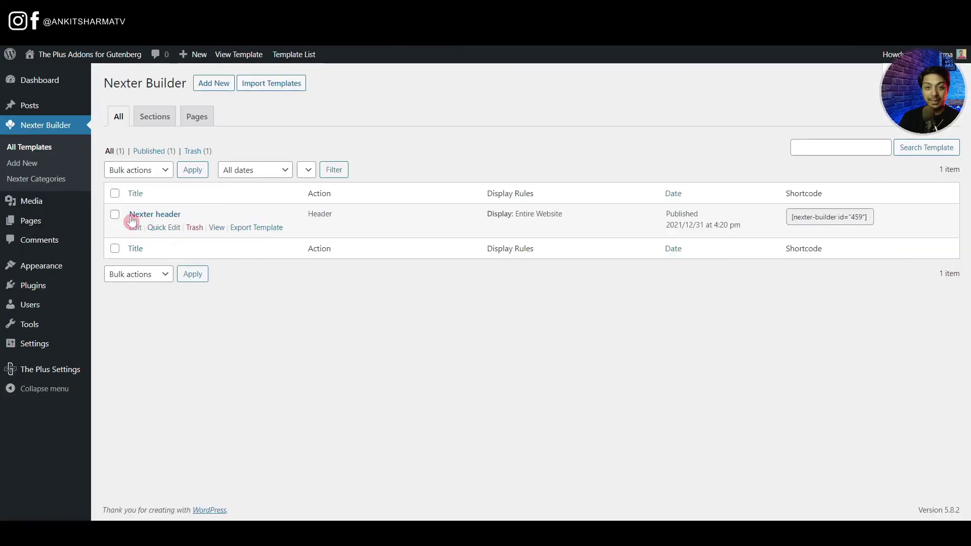
# Create a new Nexter Builder template titled "Nexter Footer" with the Sections layout and the Footer section type
pyautogui.click(211, 88)
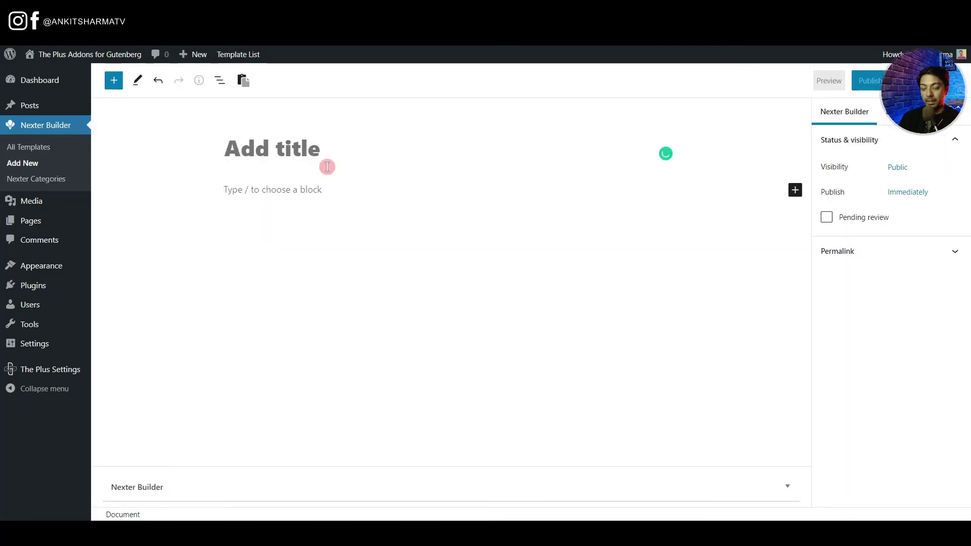
pyautogui.write('Nexter Footer')
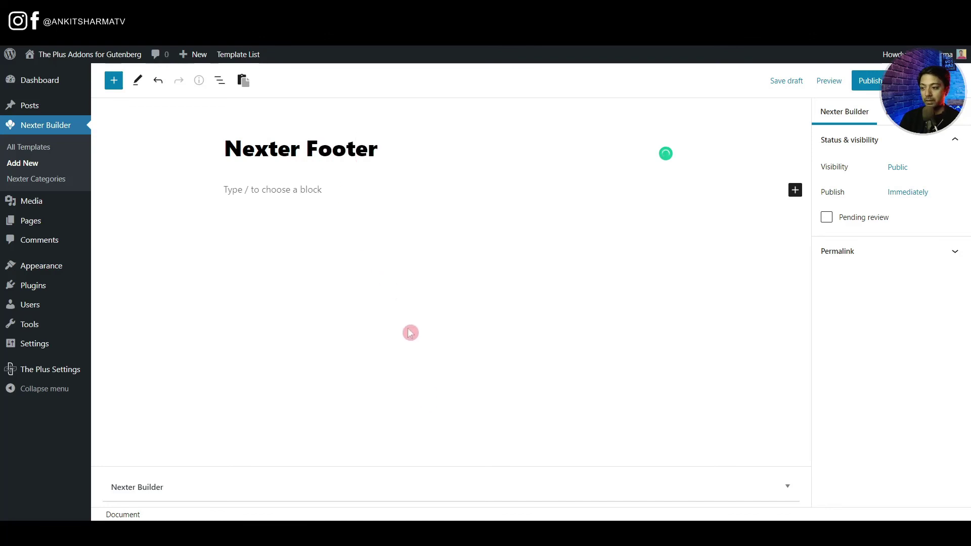
pyautogui.click(788, 486)
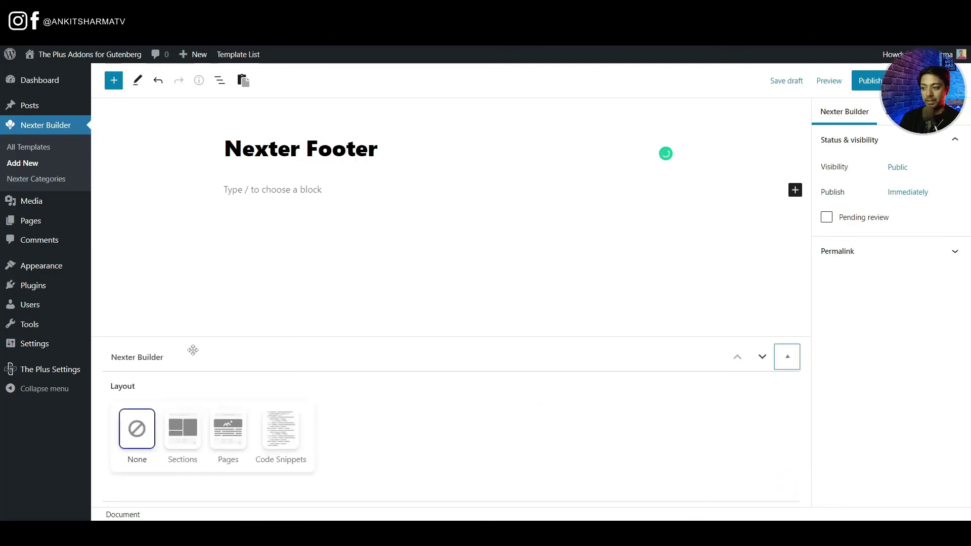
pyautogui.click(198, 435)
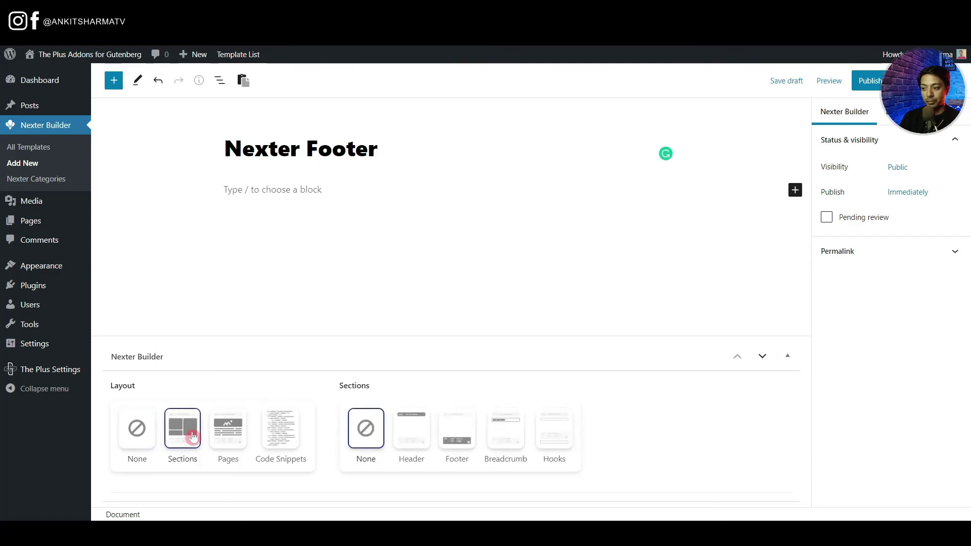
pyautogui.click(460, 448)
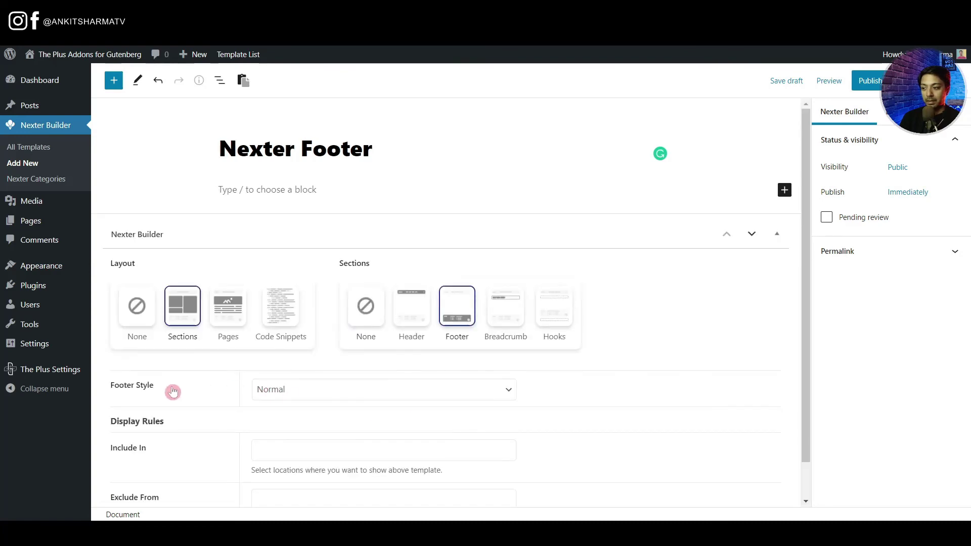
# Keep the footer style Normal and set the display rule to include the Entire Website, then collapse the template settings
pyautogui.click(285, 391)
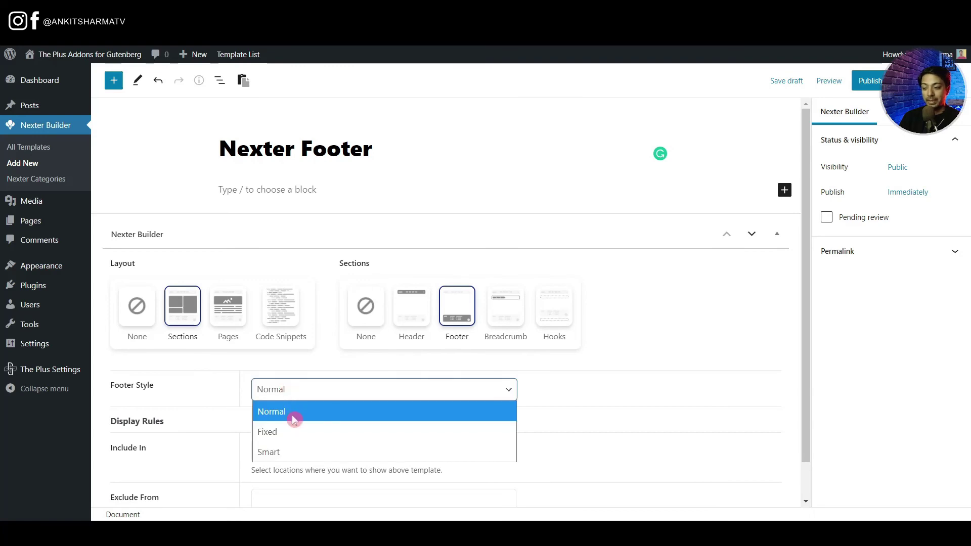
pyautogui.click(185, 410)
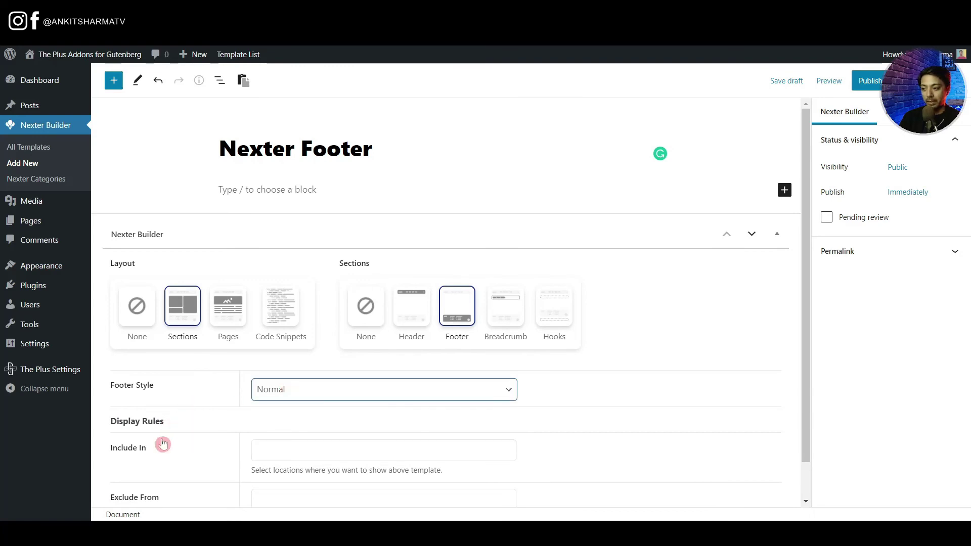
pyautogui.click(274, 444)
pyautogui.click(324, 354)
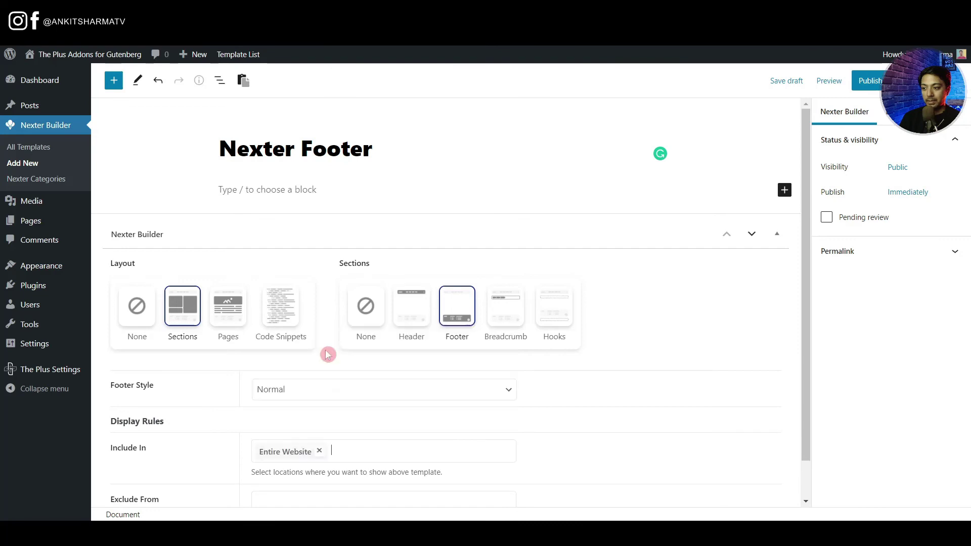
pyautogui.scroll(-1, 321, 411)
pyautogui.click(322, 416)
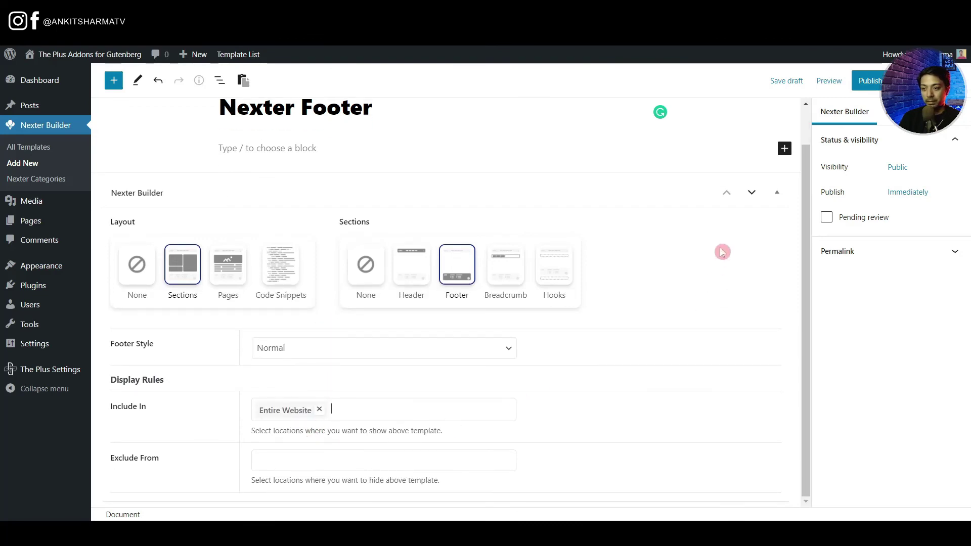
pyautogui.click(779, 192)
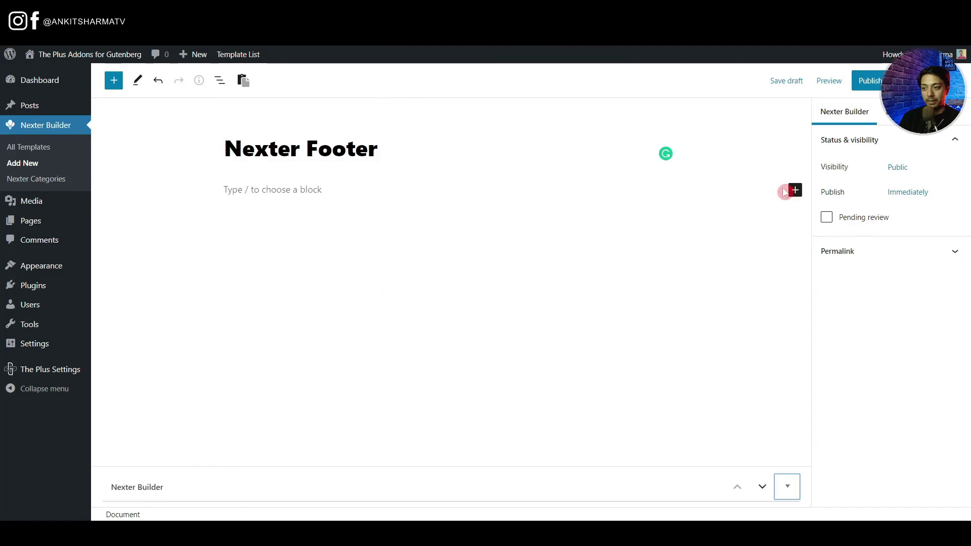
# Insert a TP Row block with a single-column layout into the footer template
pyautogui.click(342, 191)
pyautogui.write('/')
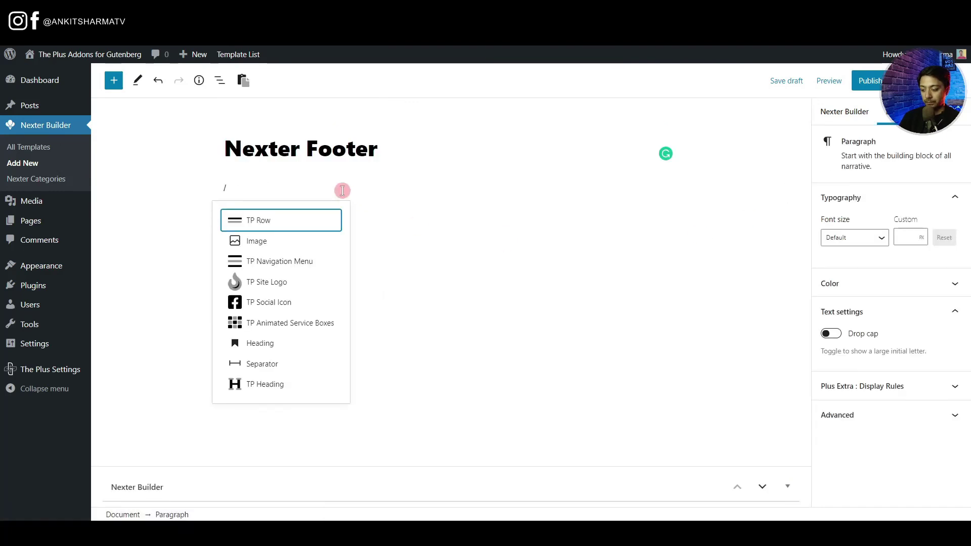
pyautogui.write('row')
pyautogui.click(278, 301)
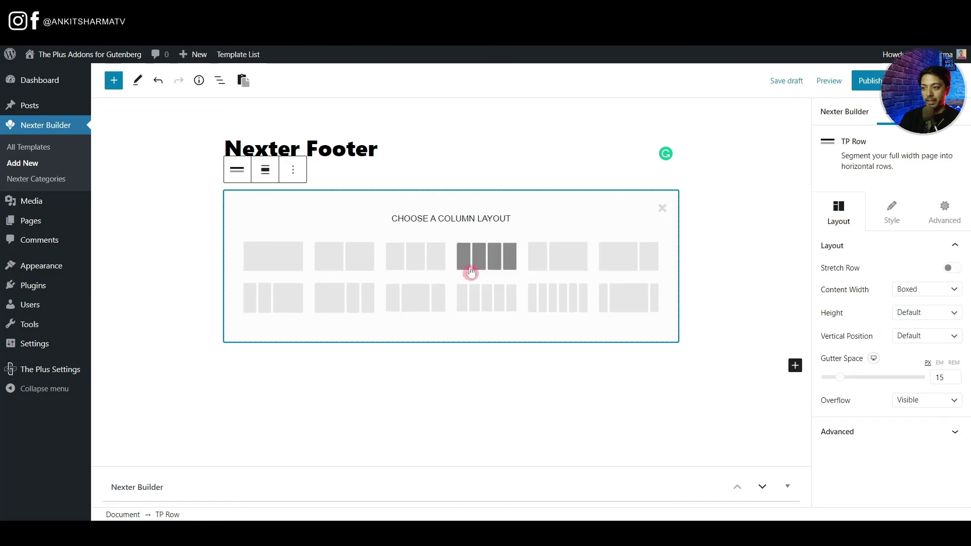
pyautogui.click(277, 258)
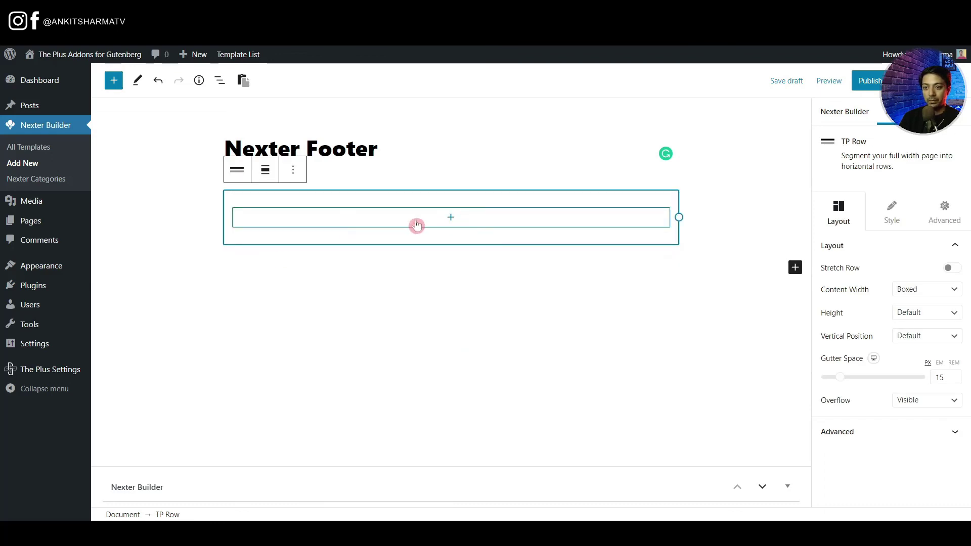
# Enable Stretch Row for the footer row, keeping its content width Boxed
pyautogui.click(952, 269)
pyautogui.click(952, 287)
pyautogui.click(830, 232)
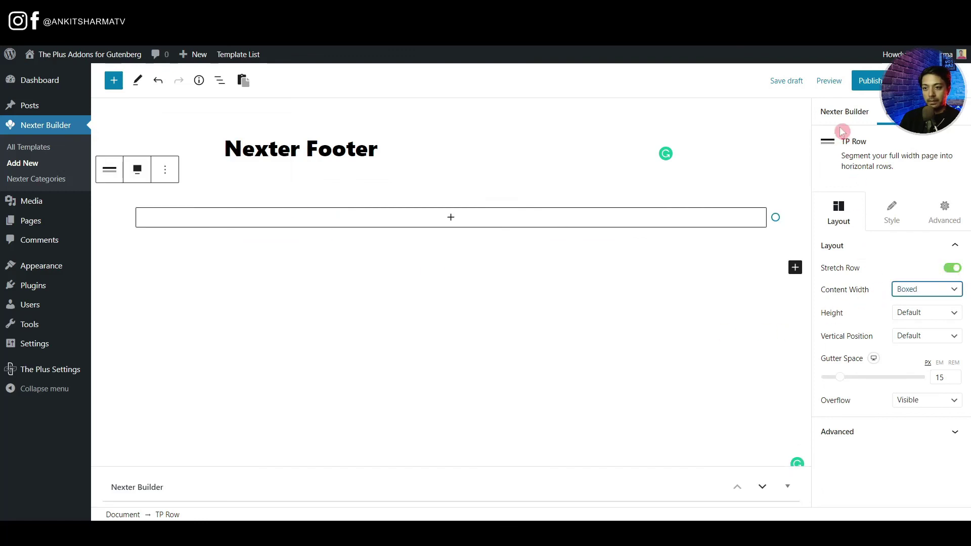
# Give the footer row a solid dark grey background color, about #393838
pyautogui.click(893, 219)
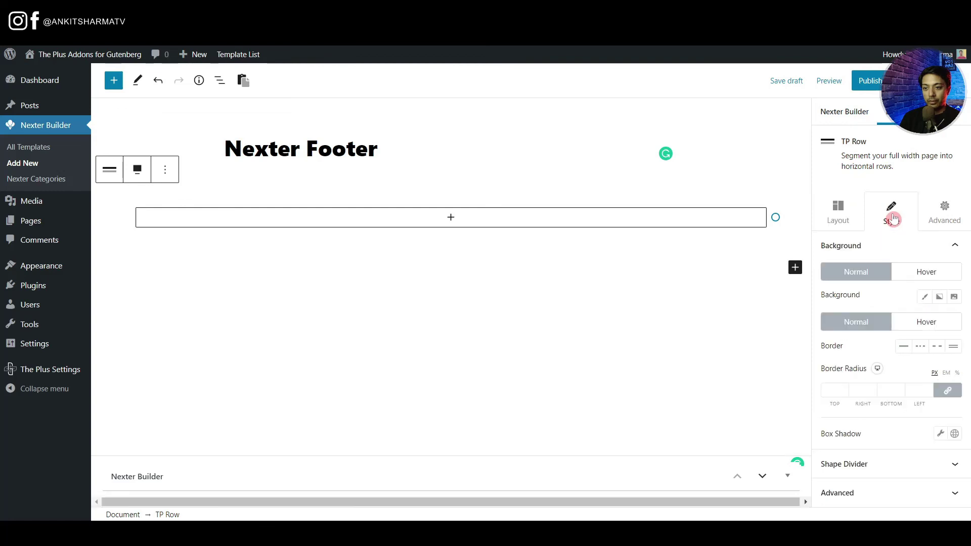
pyautogui.click(929, 301)
pyautogui.click(931, 326)
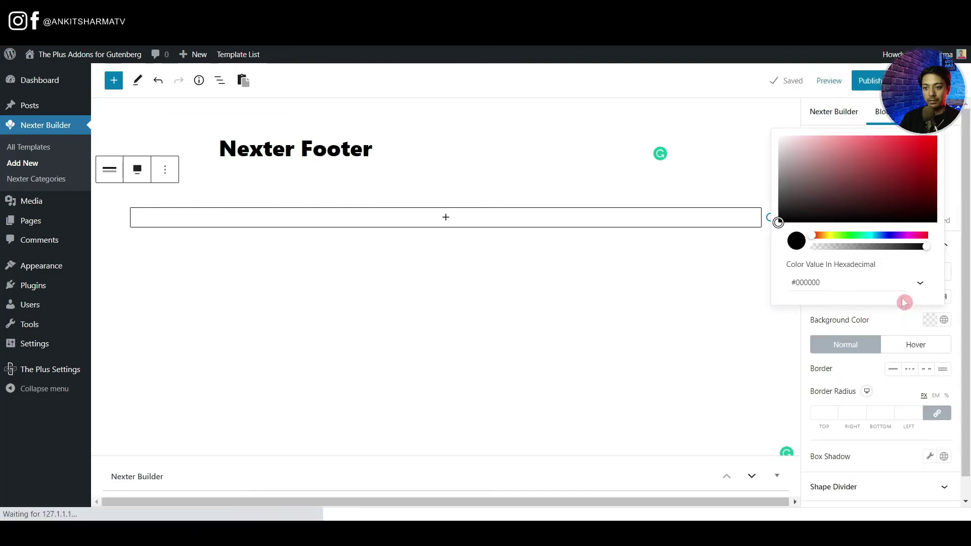
pyautogui.moveTo(846, 196); pyautogui.dragTo(781, 207)
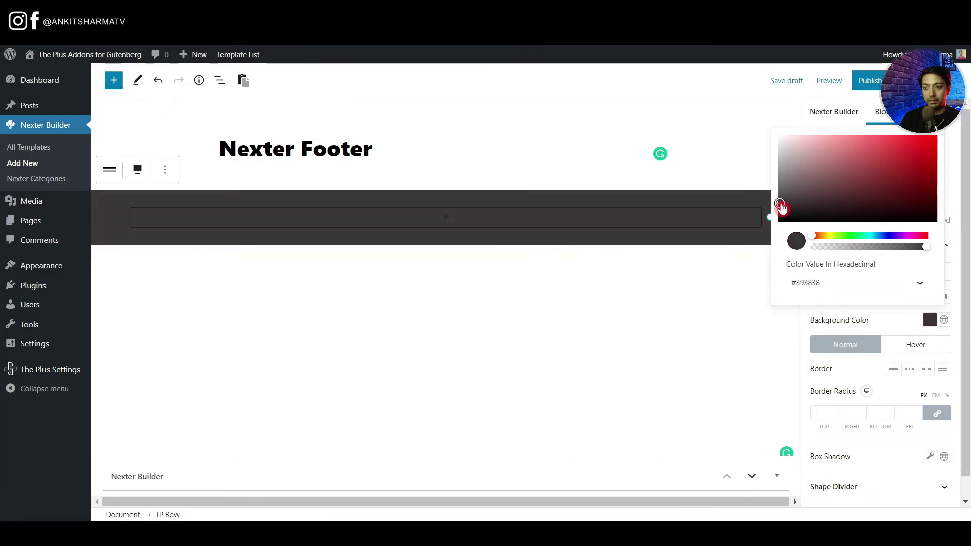
pyautogui.click(819, 319)
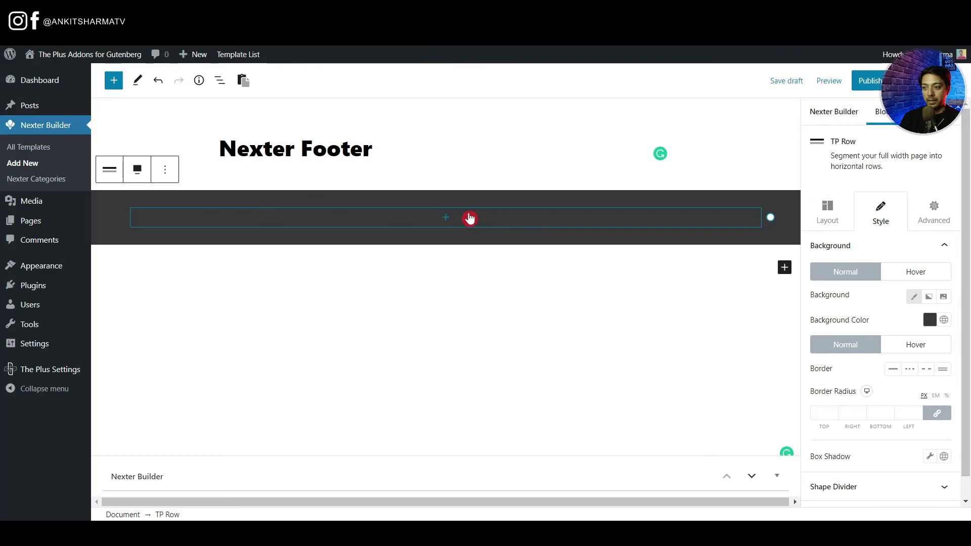
# Add a TP Social Icon block inside the footer row's column
pyautogui.click(447, 221)
pyautogui.click(451, 221)
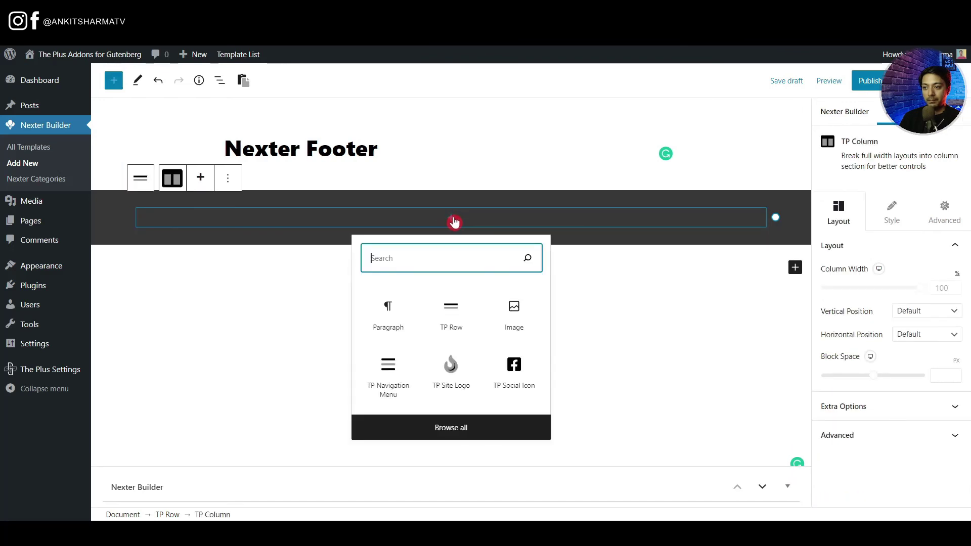
pyautogui.click(514, 367)
# Try several social icon styles and apply the one with round, colored Facebook, YouTube and Twitter icons
pyautogui.click(896, 343)
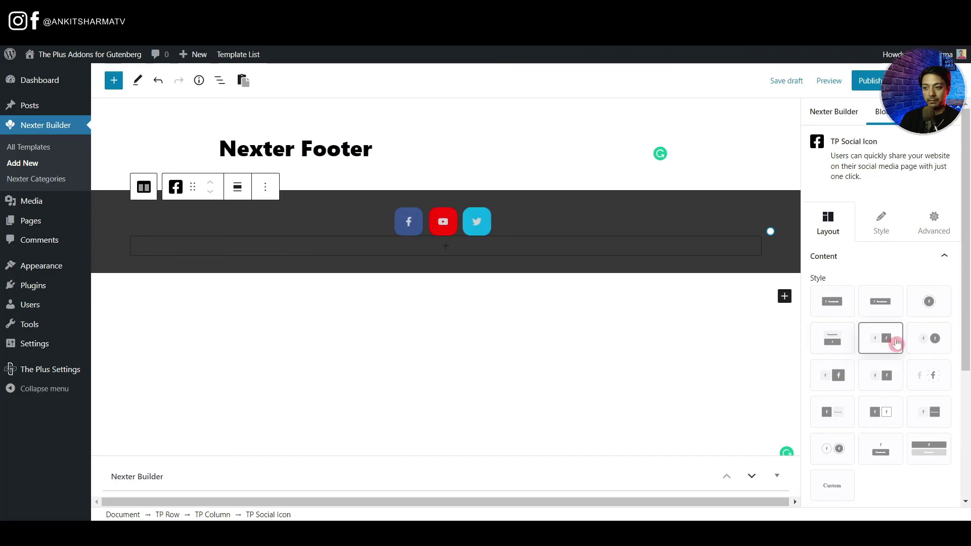
pyautogui.click(934, 338)
pyautogui.click(932, 388)
pyautogui.click(929, 412)
pyautogui.click(833, 448)
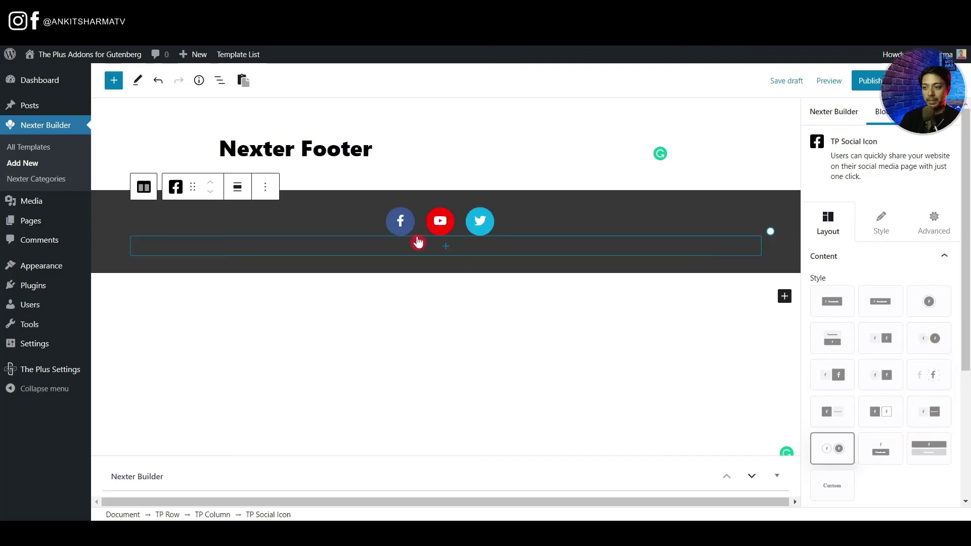
# Publish the Nexter Footer template and reload the site's home page to check the footer
pyautogui.click(870, 87)
pyautogui.click(852, 83)
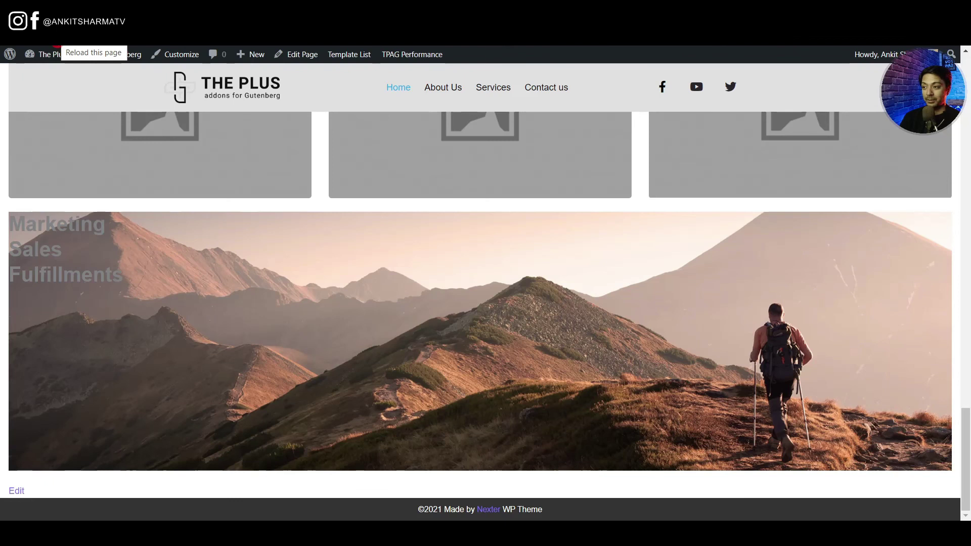
pyautogui.click(69, 48)
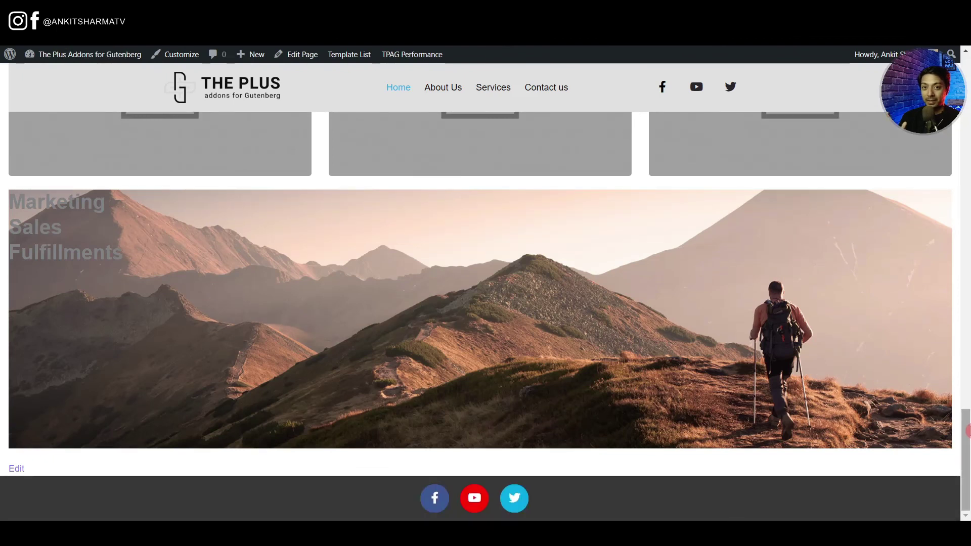